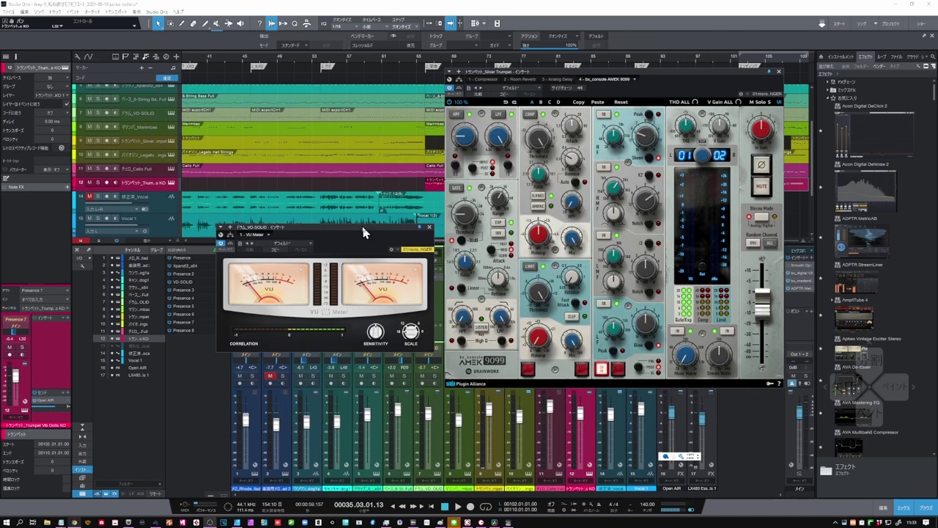
- Reposition the VU Meter window beside the bx_console AMEK 9099 window and play the song from about bar 64
drag(364, 233, 0, 162)
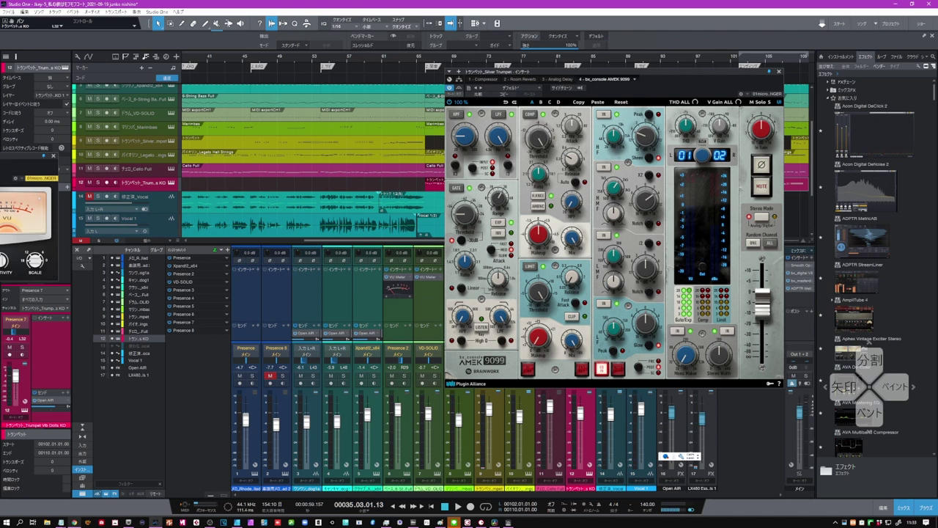
mouse_move(14, 162)
mouse_down()
mouse_move(286, 189)
mouse_move(296, 204)
mouse_up()
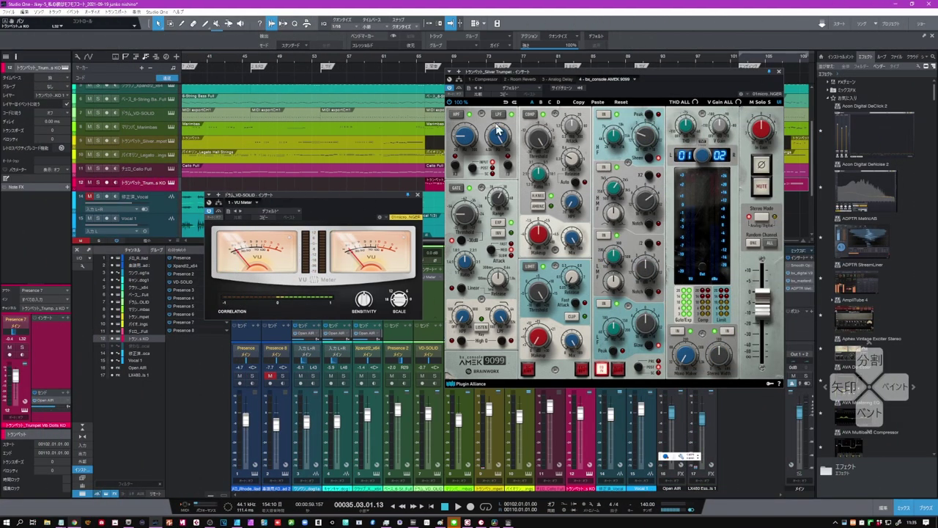
click(408, 55)
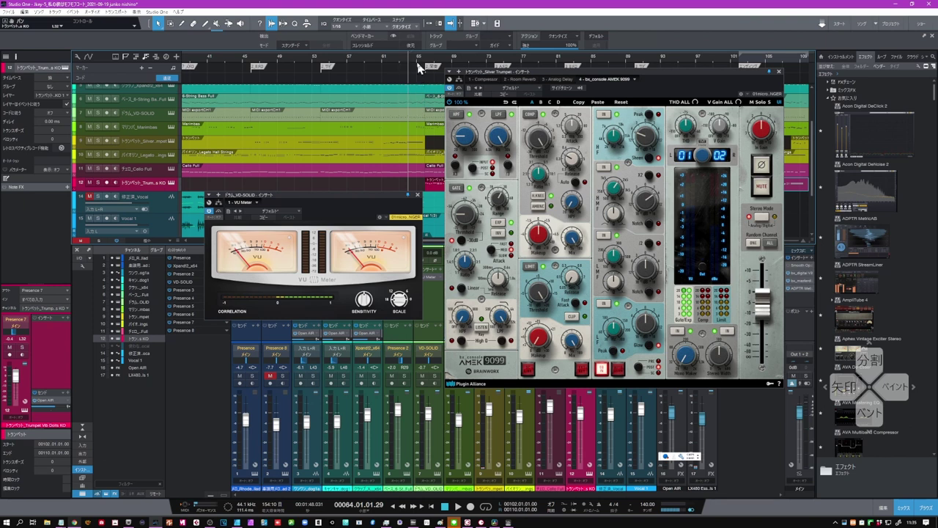
key(space)
- Move the bx_console AMEK 9099 window up over the arrangement and make it 52% transparent
drag(524, 79, 532, 101)
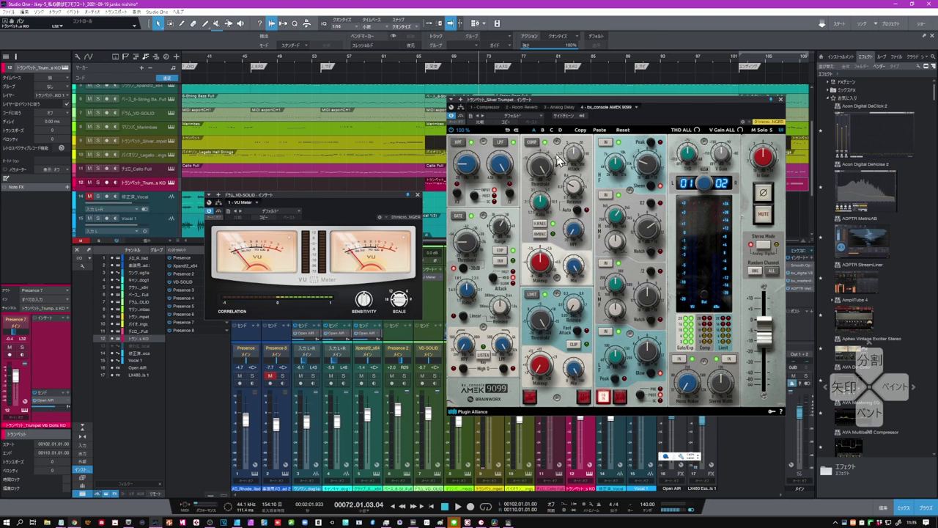
drag(580, 106, 584, 29)
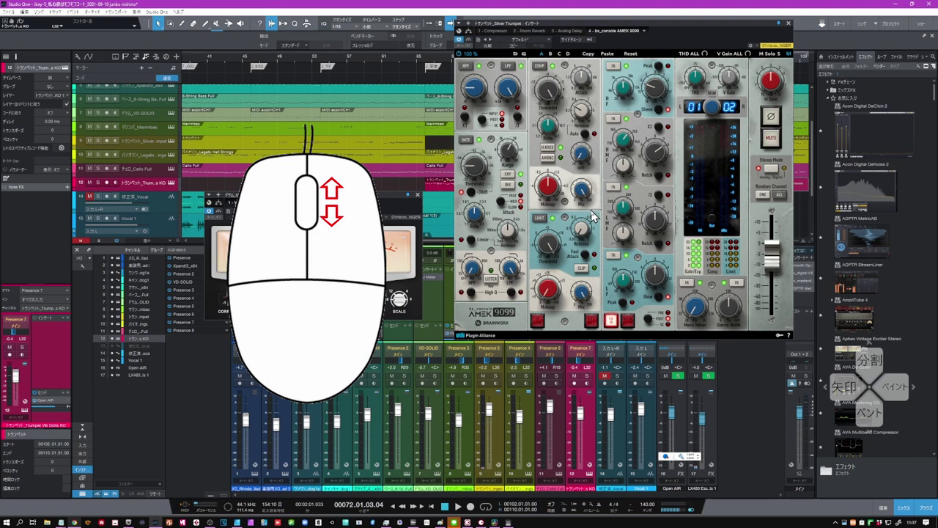
scroll(593, 217, down, 5)
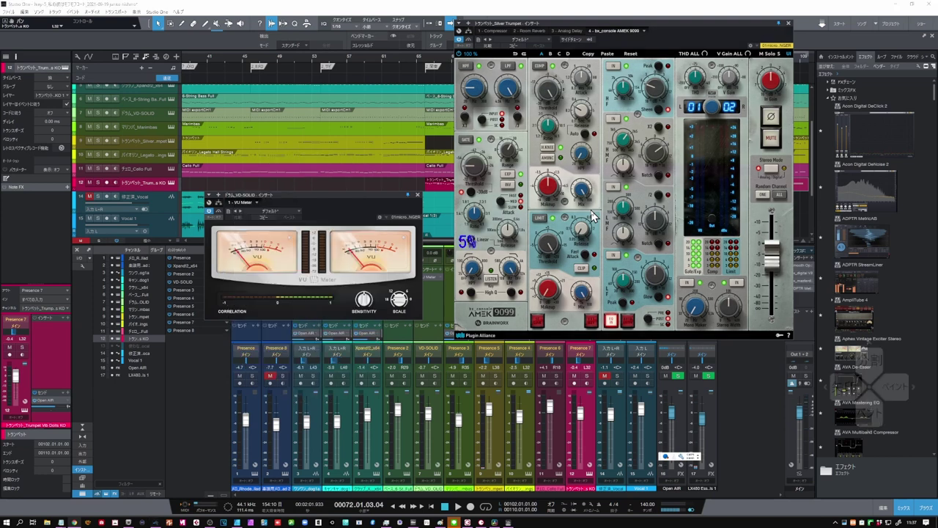
scroll(593, 216, down, 3)
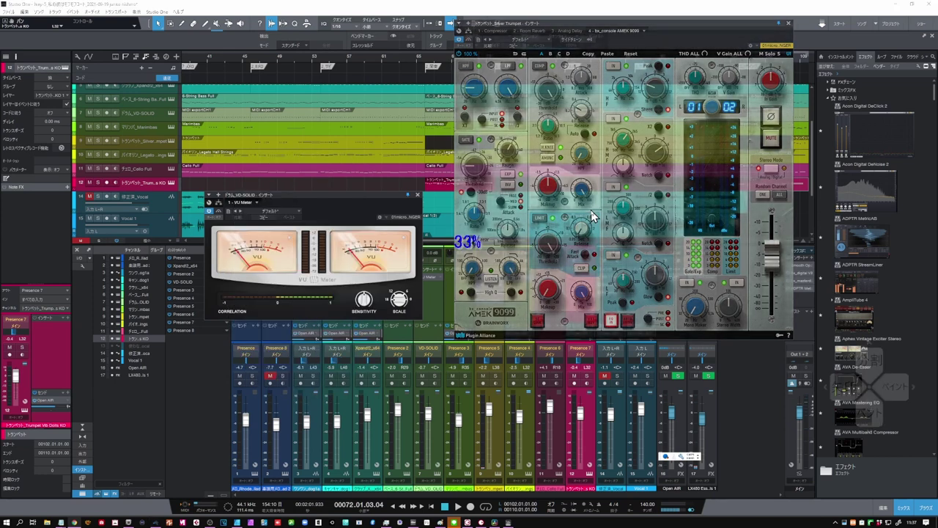
scroll(593, 217, down, 3)
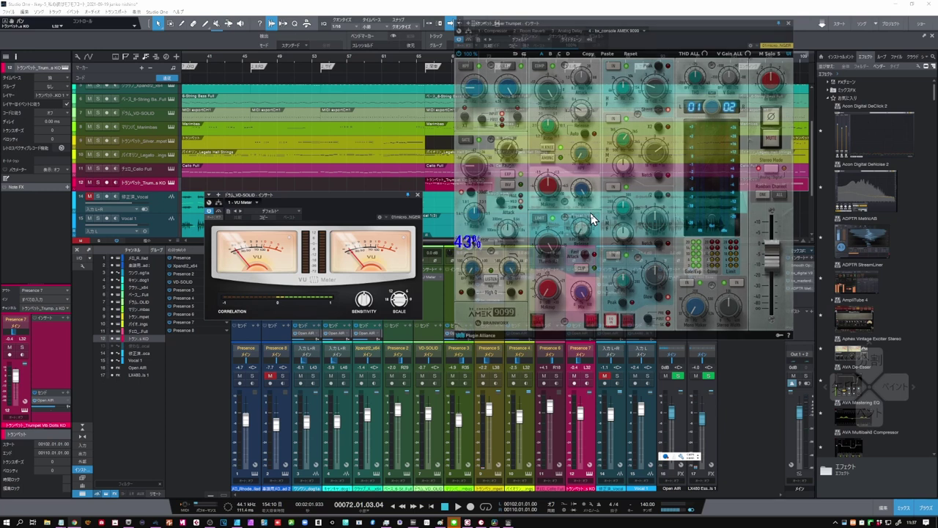
scroll(593, 217, down, 1)
scroll(593, 219, down, 1)
scroll(593, 219, down, 3)
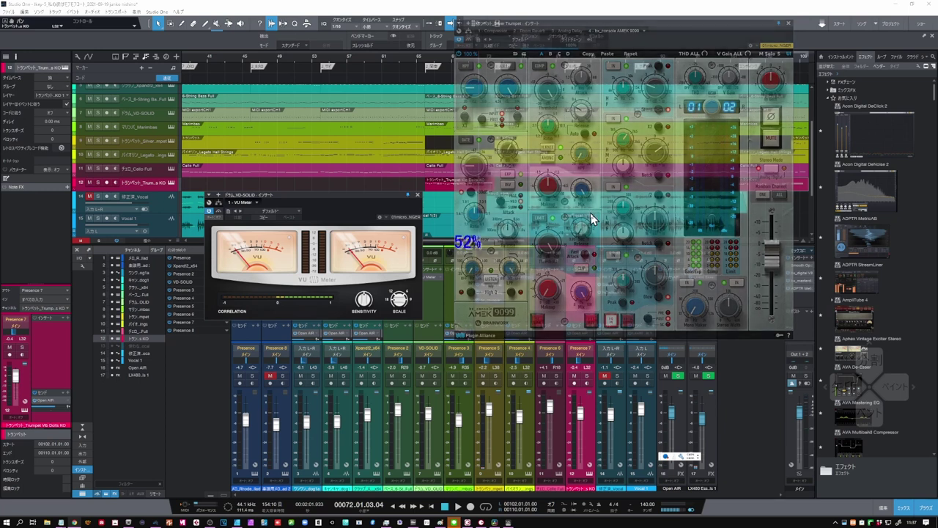
click(592, 218)
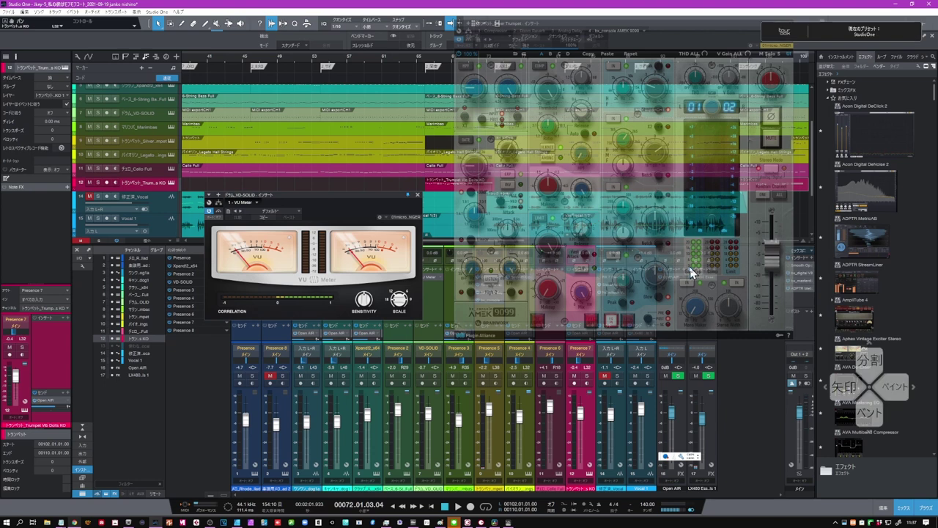
- Adjust the channel fader in the transparent bx_console AMEK 9099 window and set its High Gain to +1.1 dB
mouse_move(774, 270)
mouse_down()
mouse_move(774, 234)
mouse_move(774, 272)
mouse_move(776, 247)
mouse_move(772, 258)
mouse_up()
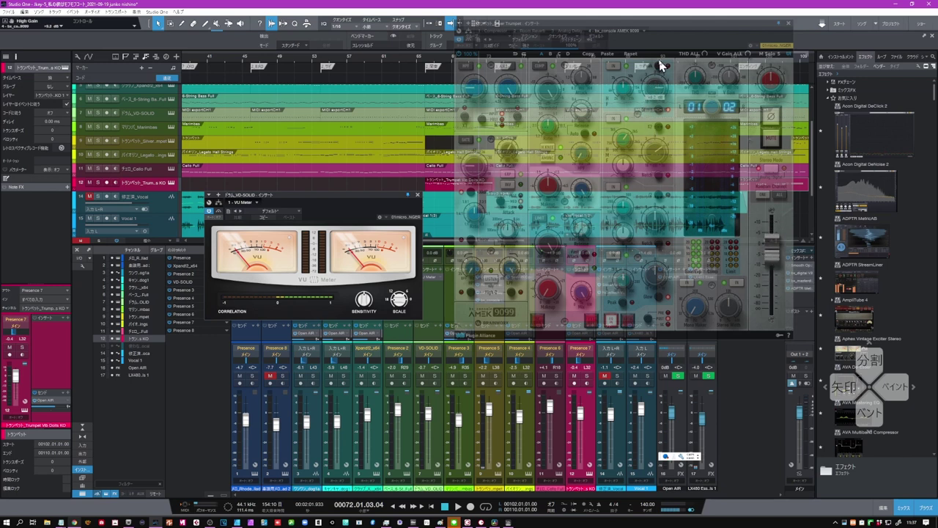
drag(641, 80, 646, 67)
- Open the 6-String Bass Full part in the note editor and lower the transparent bx_console window over it
double_click(370, 103)
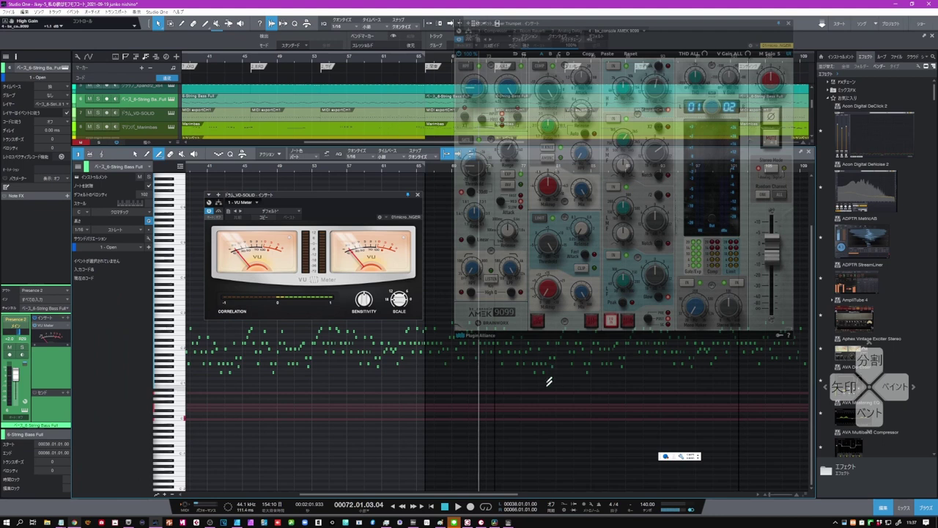
drag(673, 32, 668, 127)
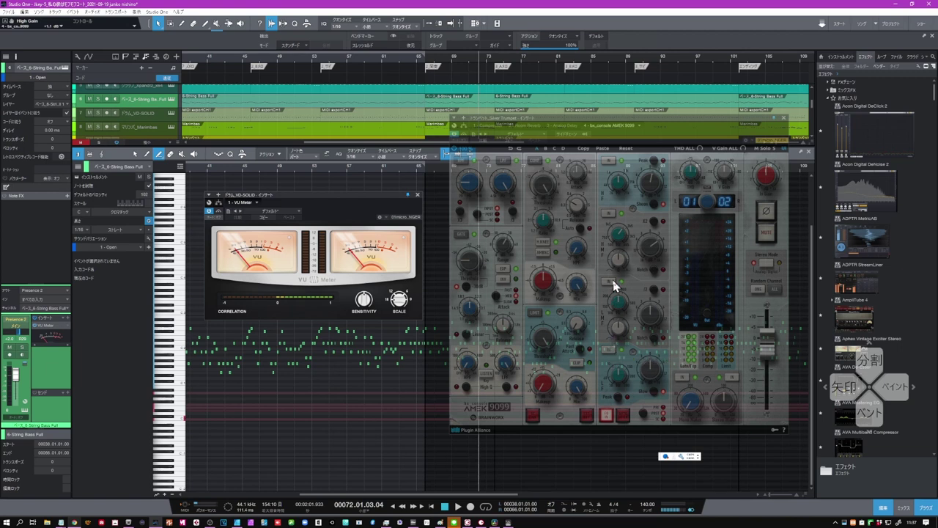
- Show the corrected vocal track's audio in the Melodyne editor and place the playhead at about bar 65
scroll(160, 121, down, 4)
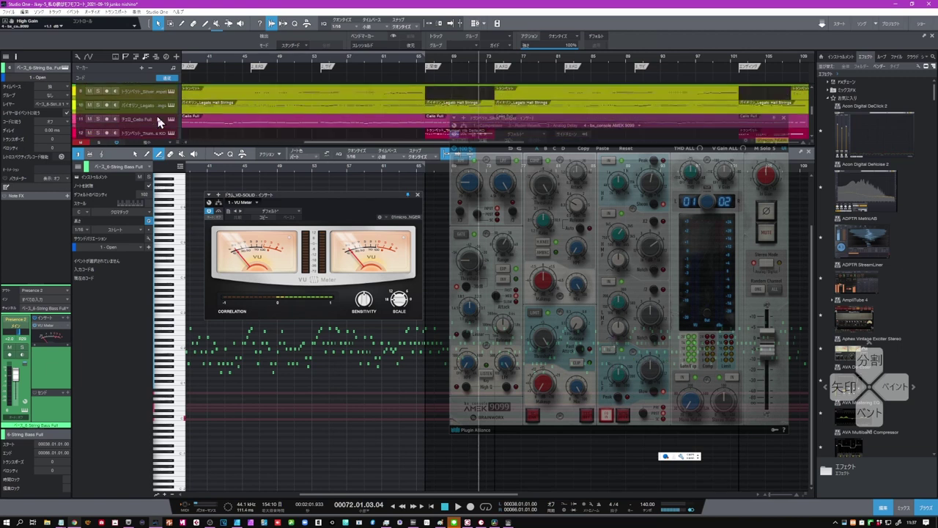
scroll(160, 121, down, 2)
click(160, 120)
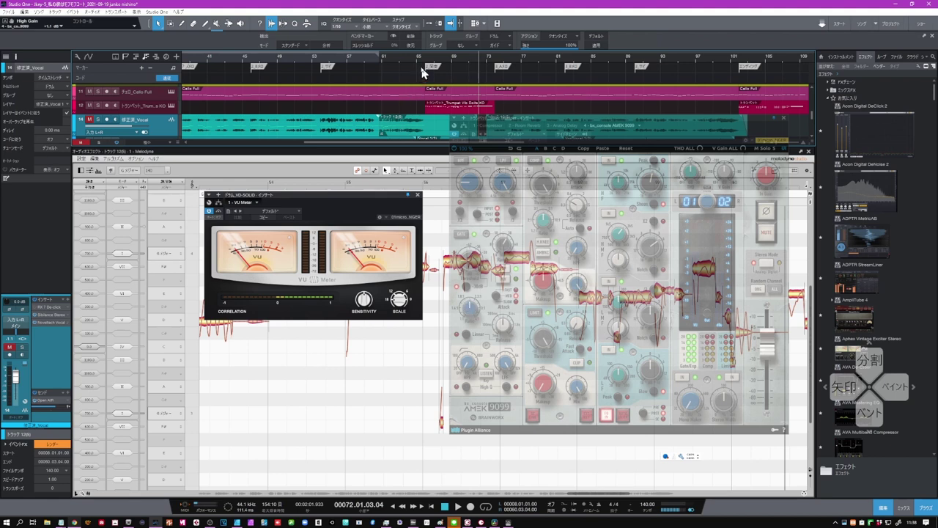
click(337, 65)
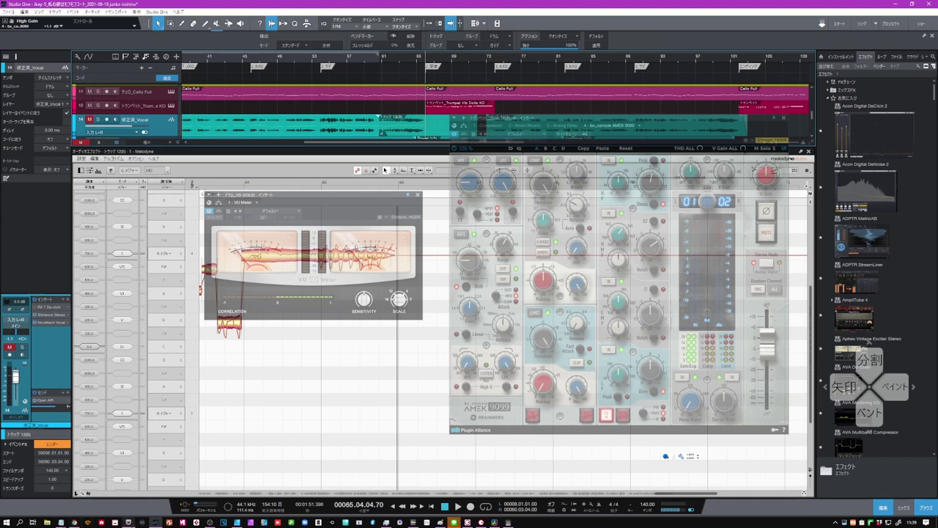
- Switch to the Notepad memo with today's tasks and move it clear of the VU Meter window
click(109, 520)
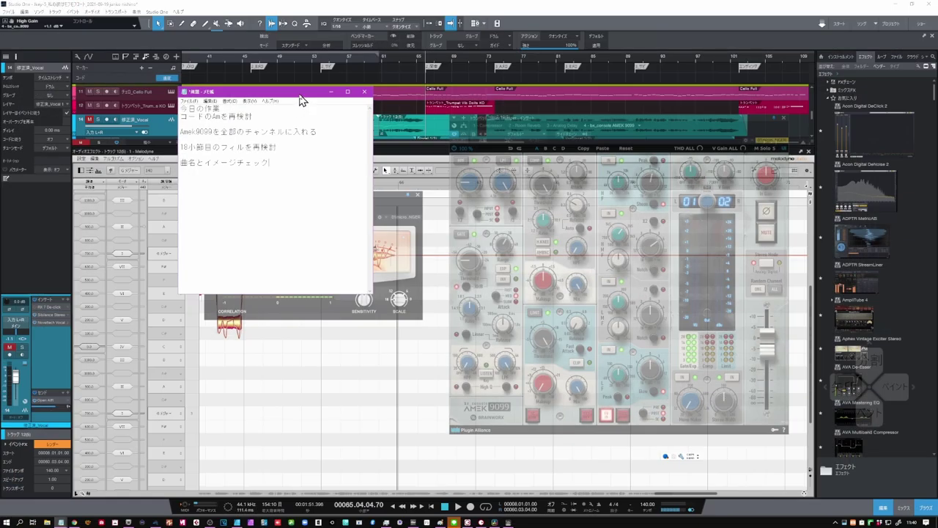
drag(304, 94, 130, 293)
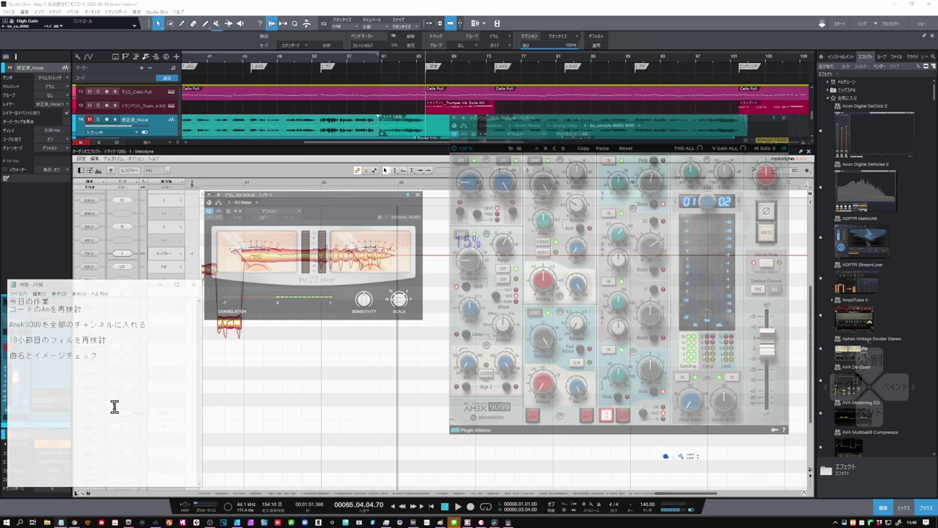
- Add the line "マスタリングに留意" at the end of the task memo
click(108, 357)
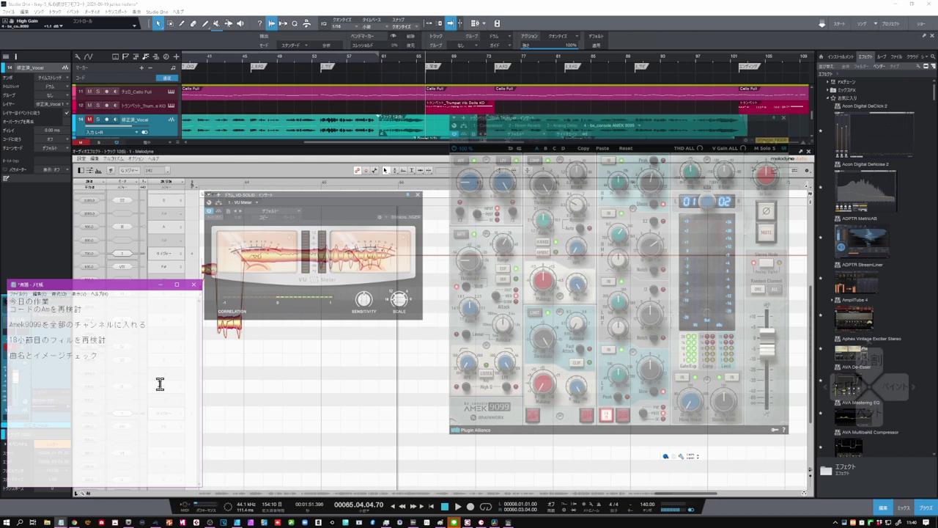
text(ますた)
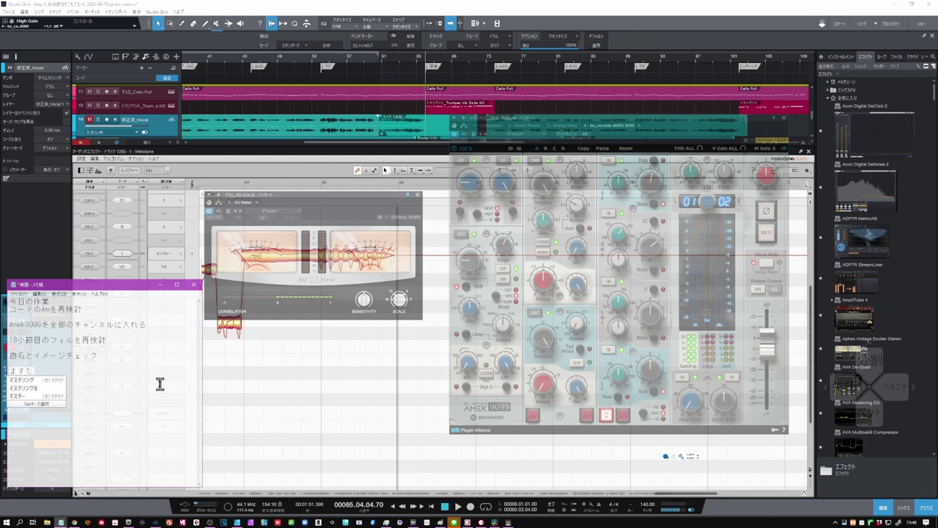
text(riんぐに)
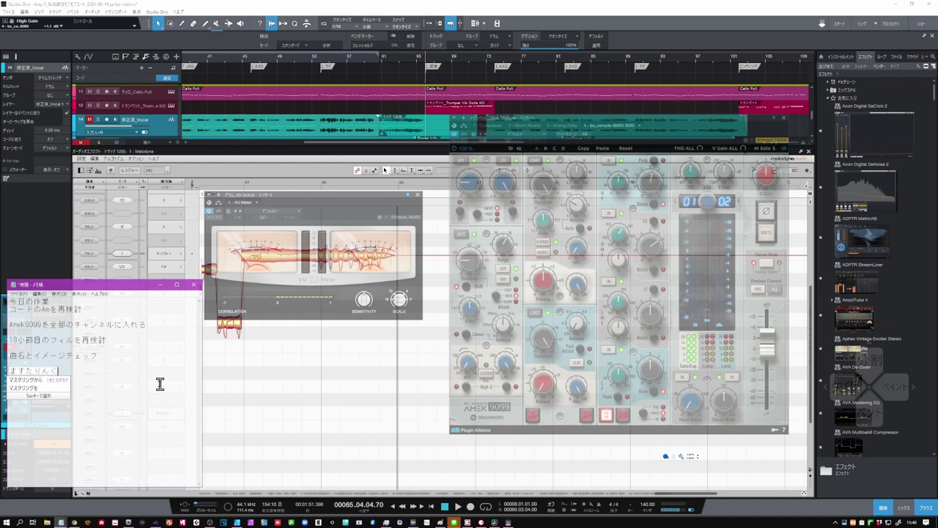
key(space)
key(Return)
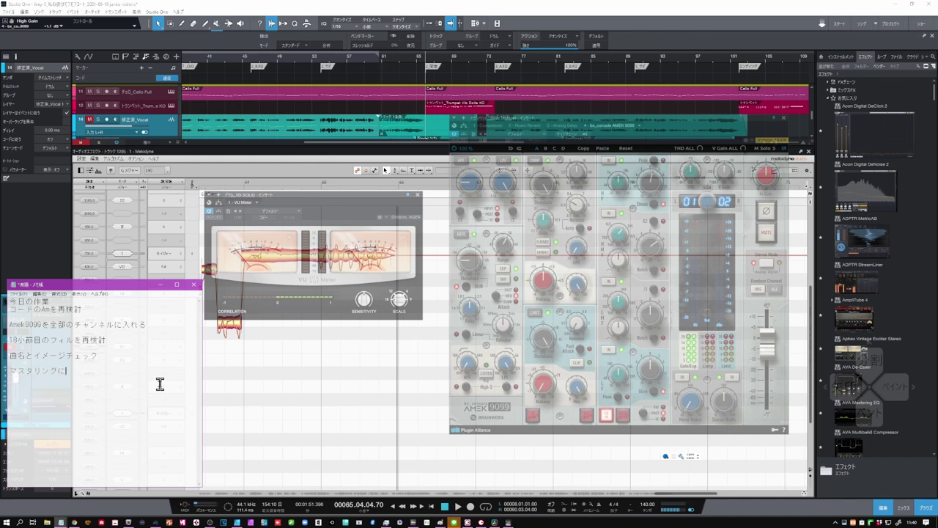
text(ryou)
key(space)
key(Return)
- Vary the task memo window's transparency from 0% to 56% and leave it lightly transparent
scroll(93, 382, up, 1)
scroll(93, 382, up, 2)
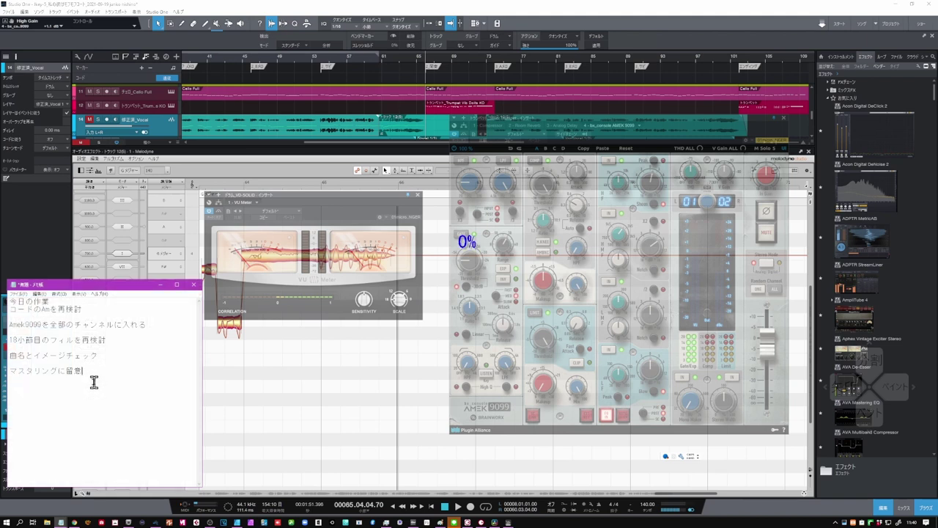
scroll(94, 386, down, 8)
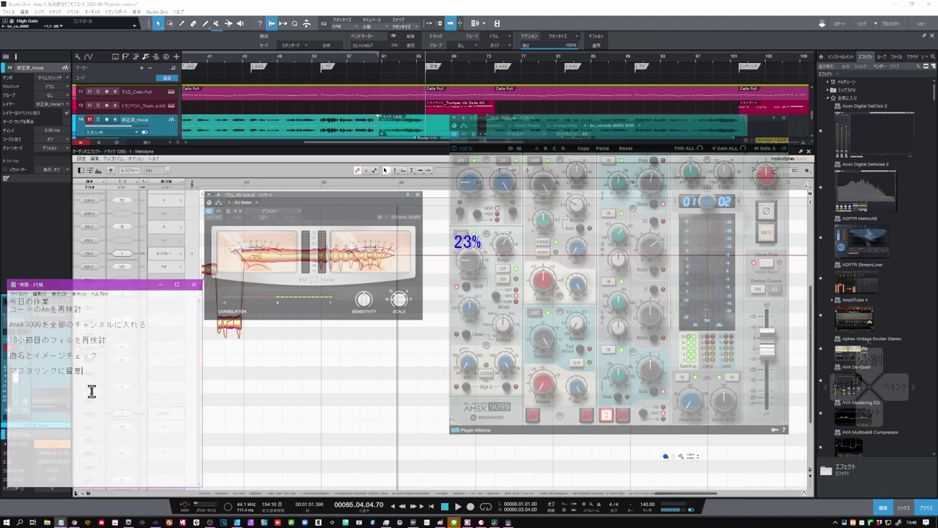
scroll(92, 391, down, 2)
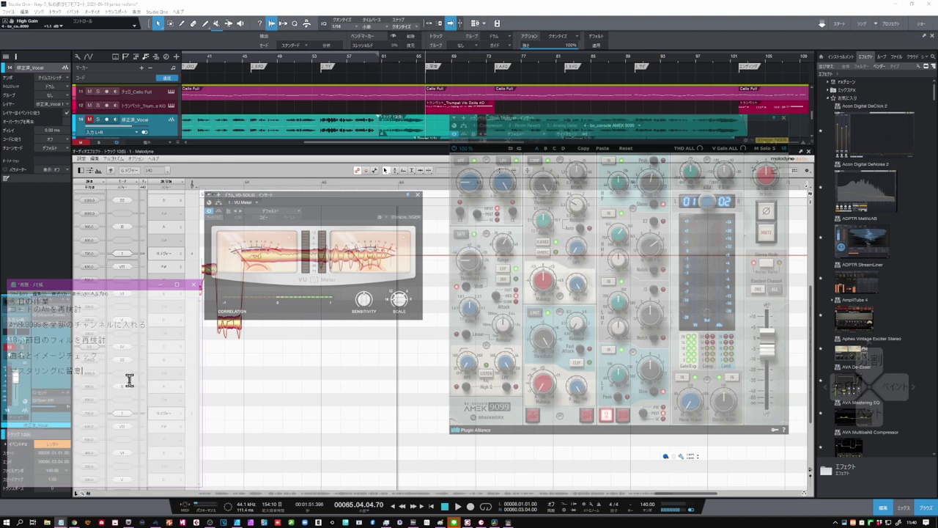
scroll(130, 380, down, 1)
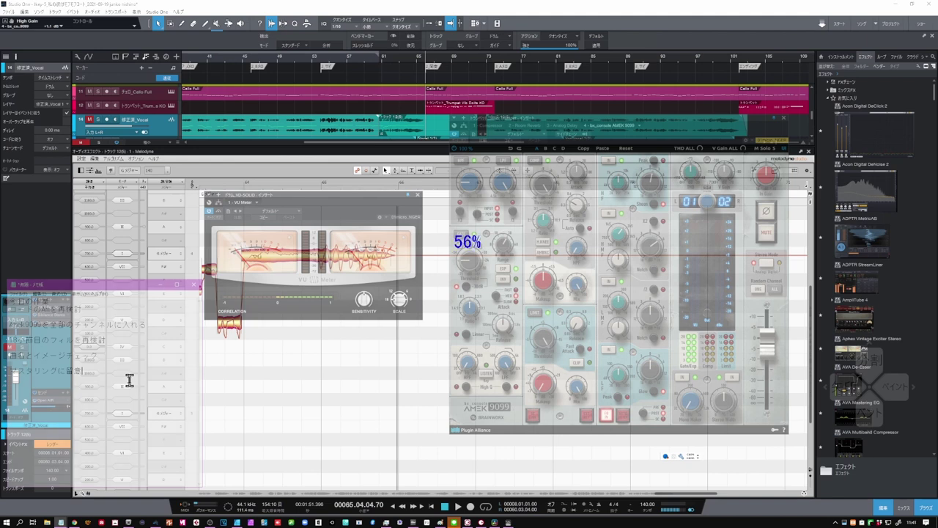
scroll(129, 380, up, 4)
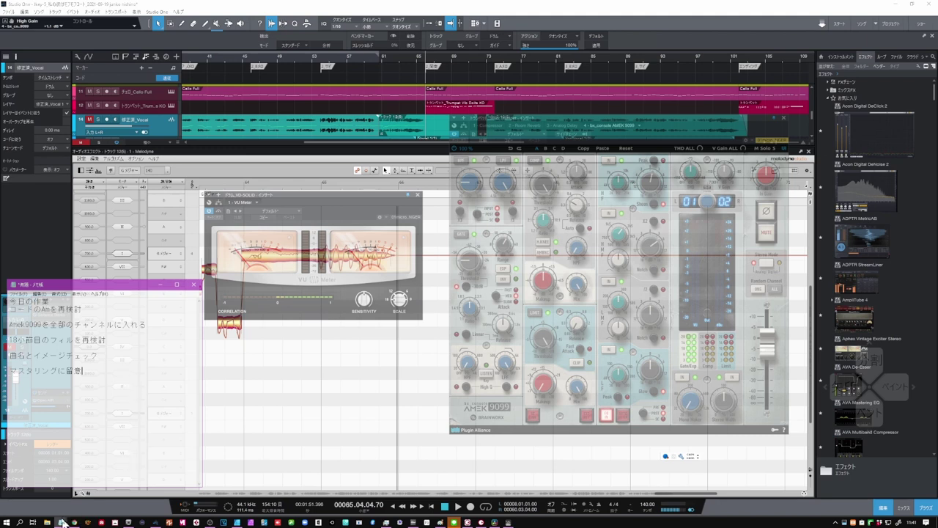
- Bring up the Notepad window with the song lyrics and move it over the effects browser
mouse_move(61, 522)
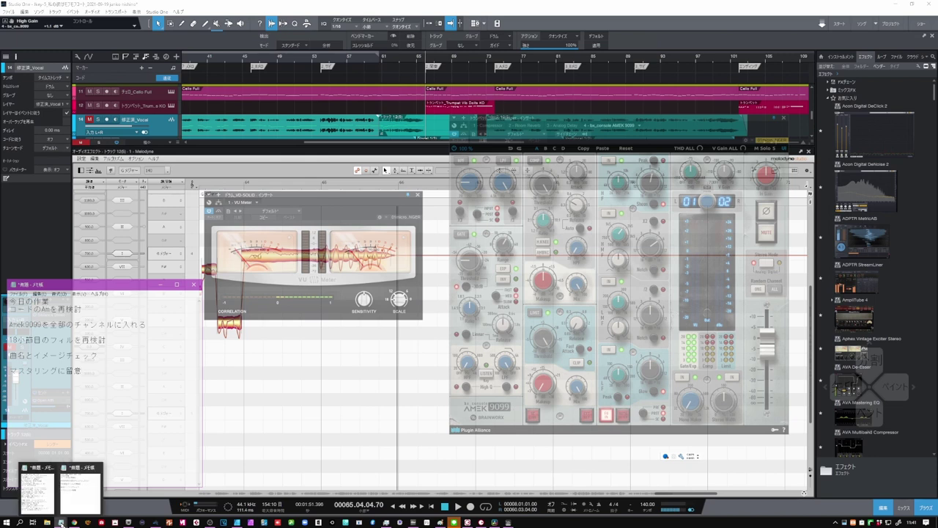
click(42, 506)
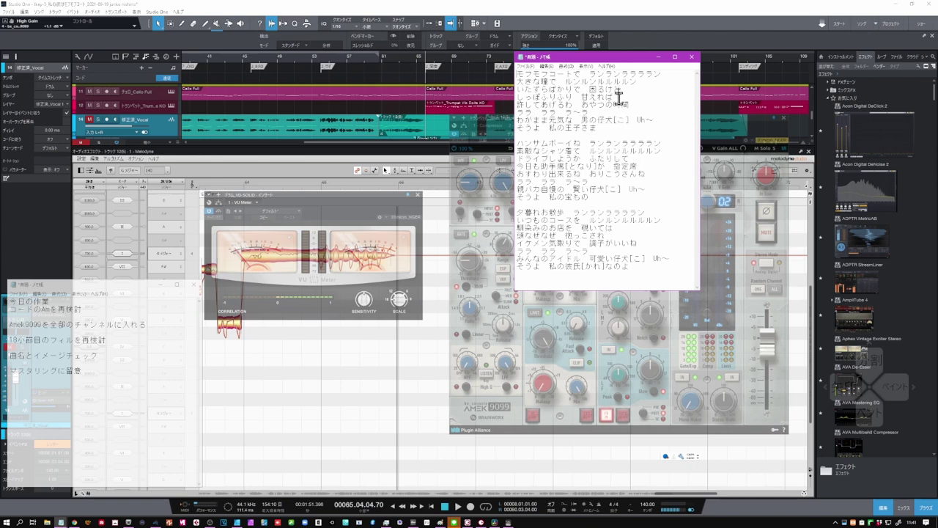
drag(629, 57, 829, 150)
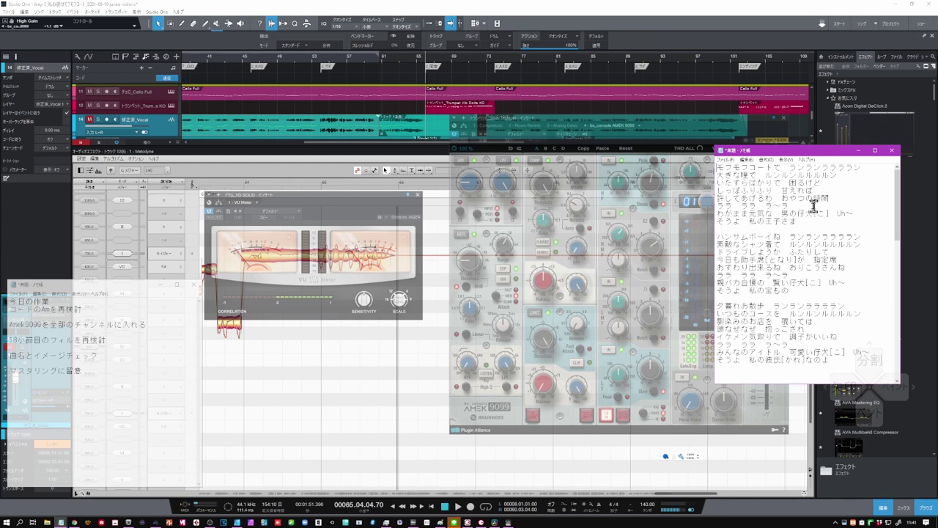
- Zoom the lyrics text in and out, leave it enlarged, and make the lyrics window 33% transparent
scroll(814, 208, up, 2)
scroll(785, 212, up, 2)
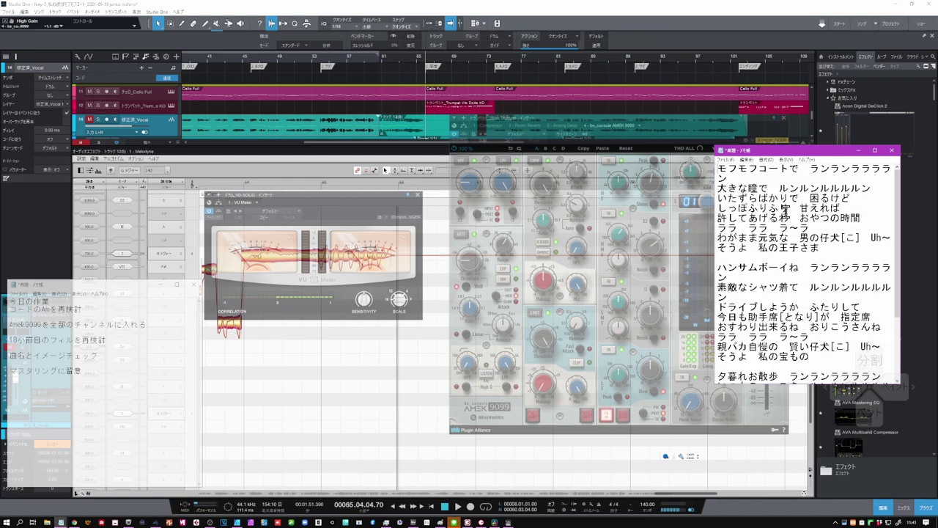
scroll(785, 212, down, 3)
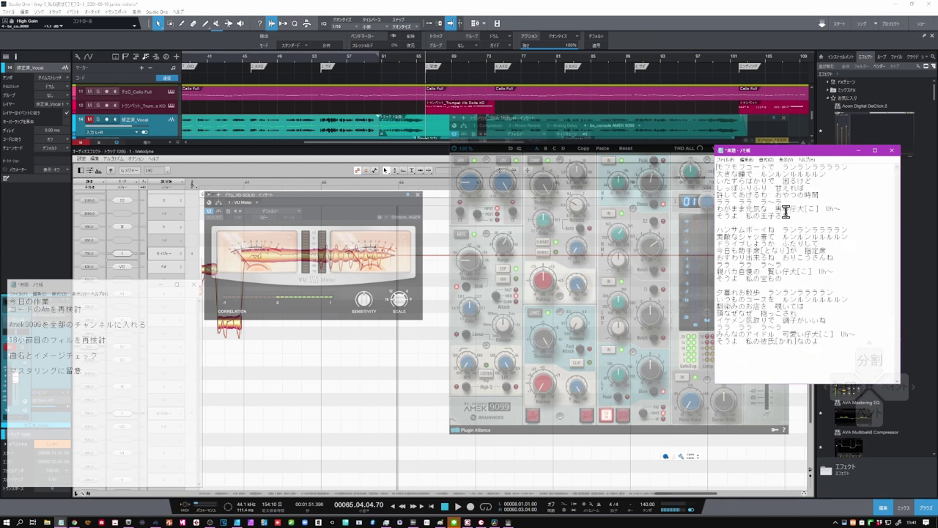
scroll(786, 212, up, 4)
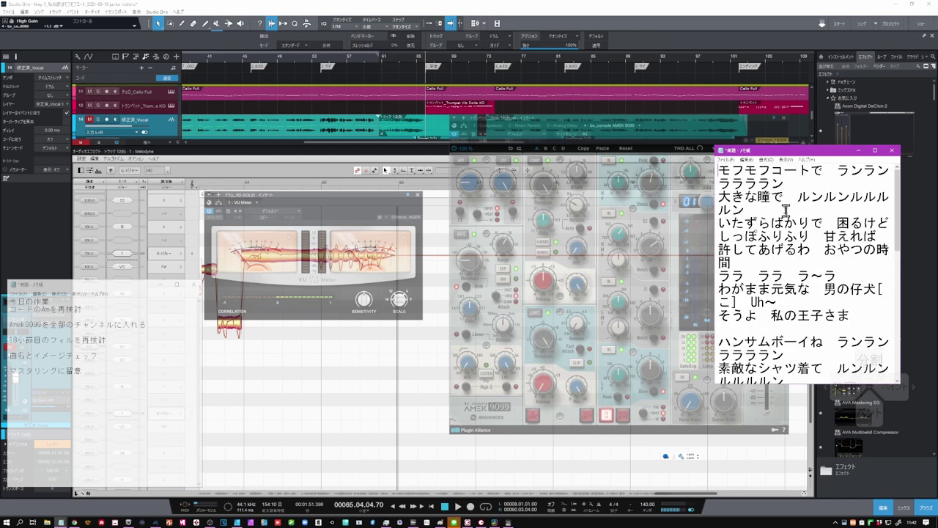
scroll(786, 209, down, 2)
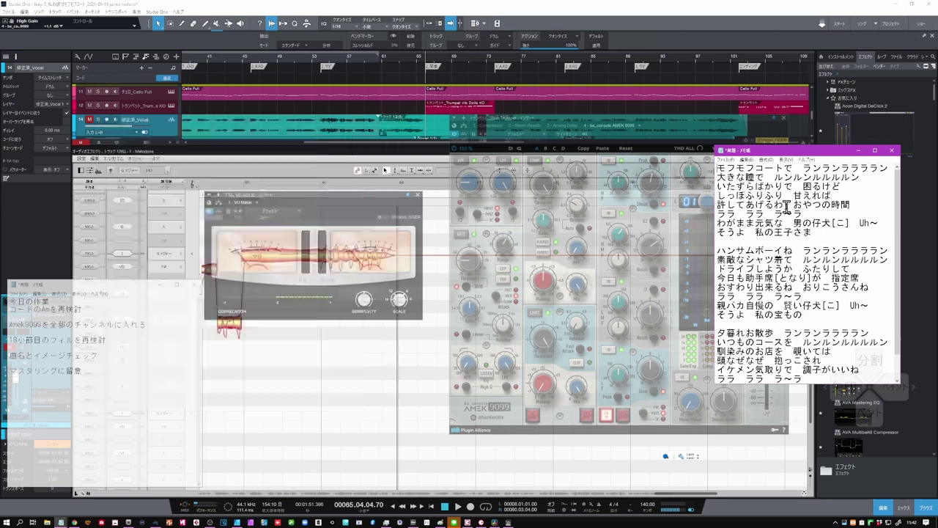
scroll(786, 206, up, 7)
scroll(786, 206, up, 6)
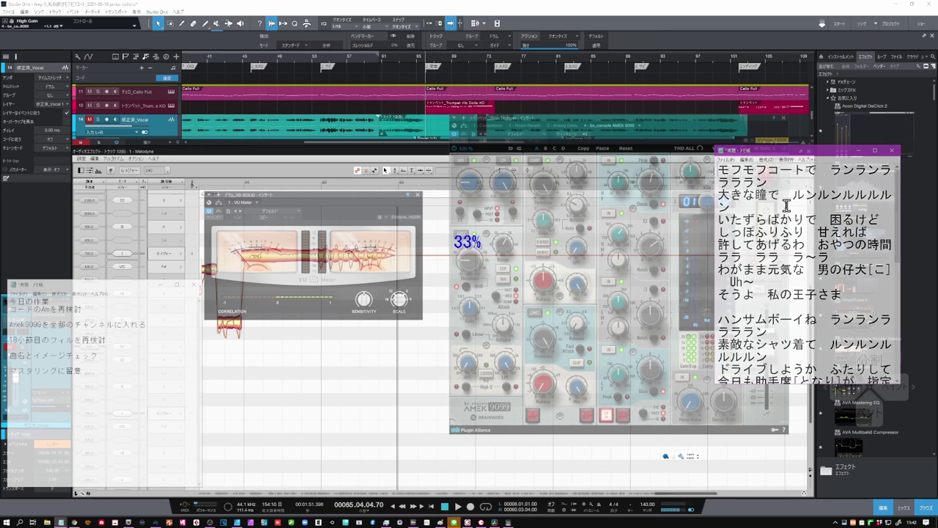
- Vary the lyrics window's transparency between 56% and 25%, move it down past the effects browser's edge, and leave it practically opaque
scroll(786, 206, up, 3)
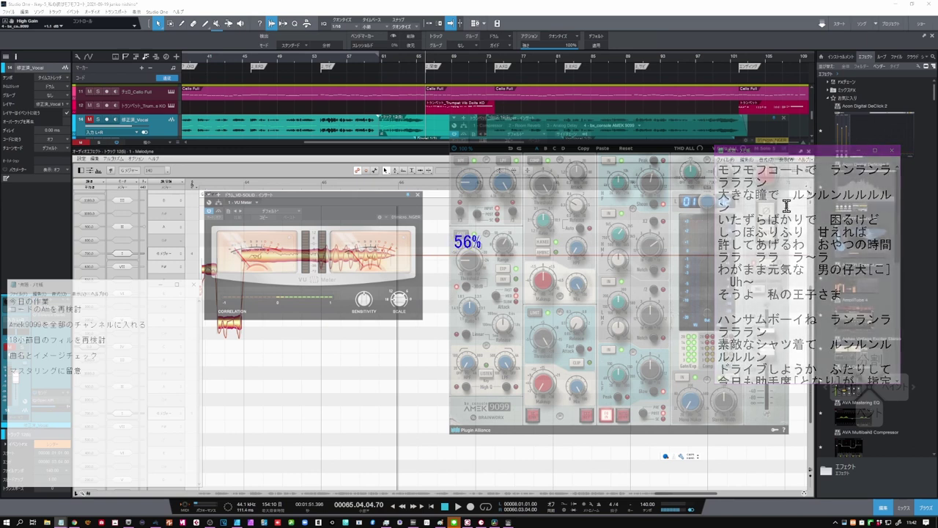
drag(842, 182, 841, 243)
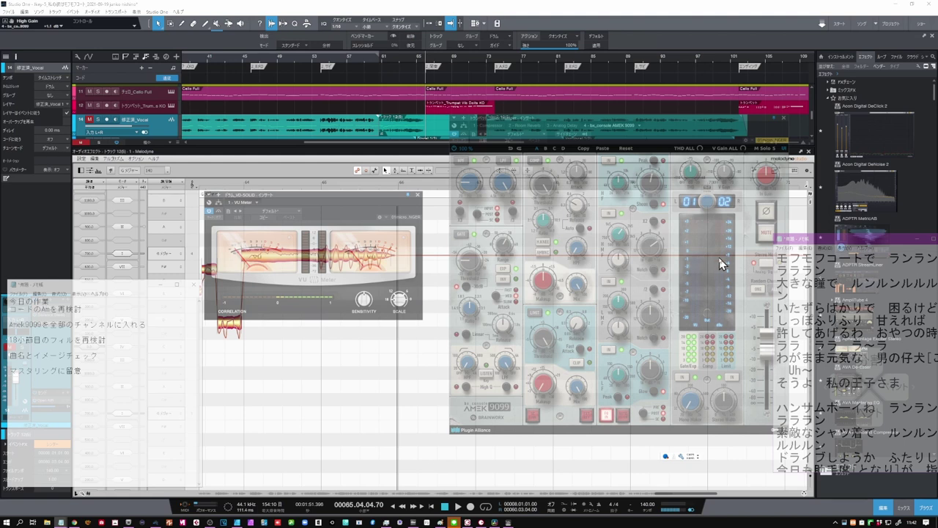
scroll(840, 297, down, 7)
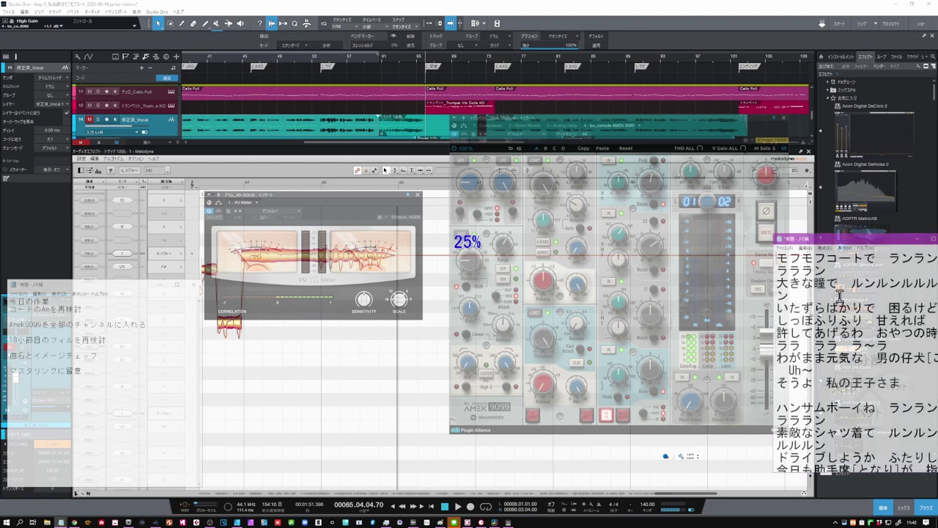
scroll(840, 294, down, 5)
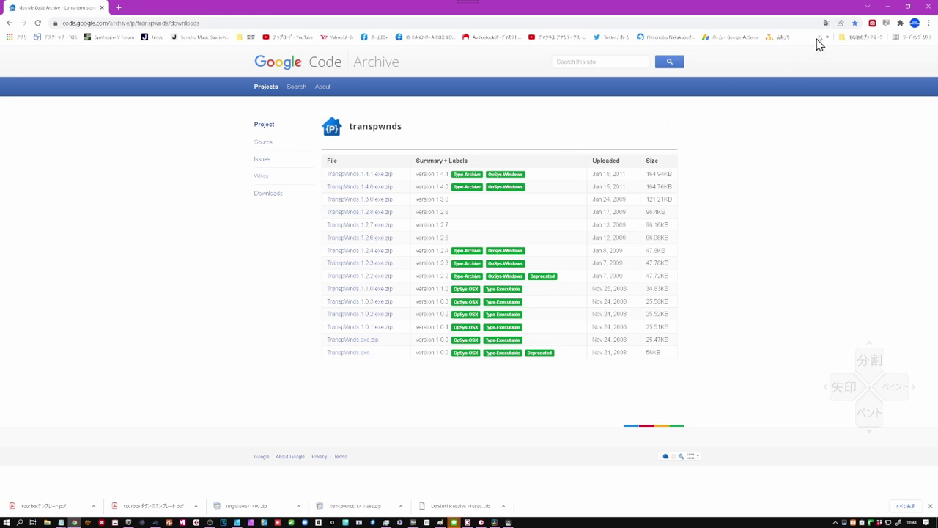
- Put the download page away, open the TranspWnds 1.4.1 folder on the Seagate Expansion Drive, and open the running TranspWnds utility's Options
click(887, 8)
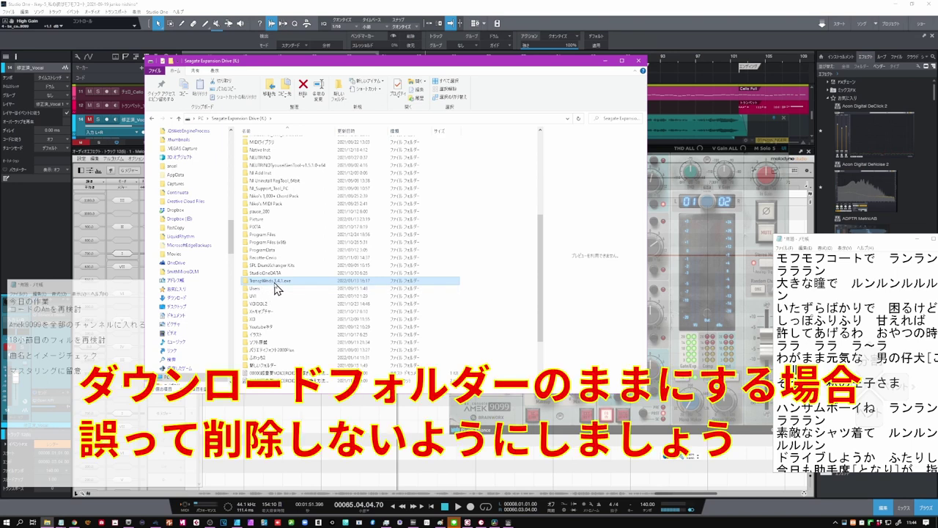
double_click(277, 287)
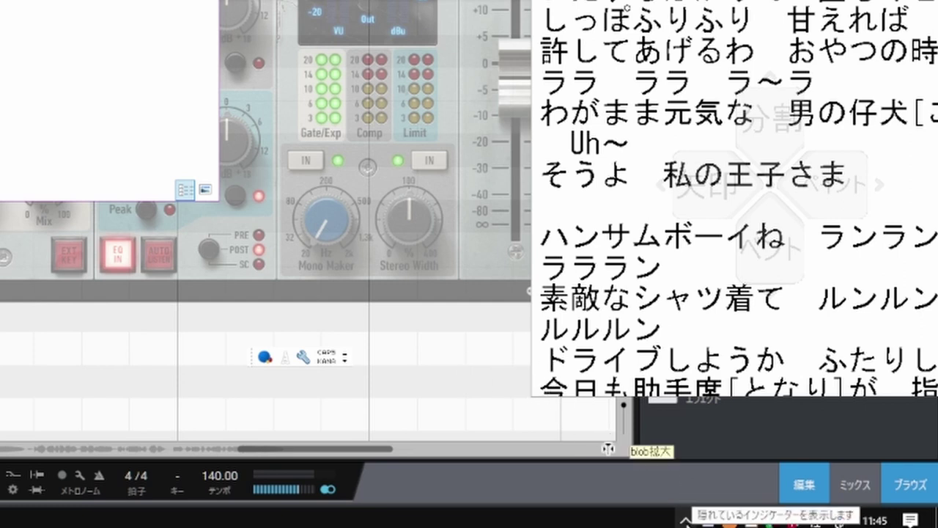
click(685, 521)
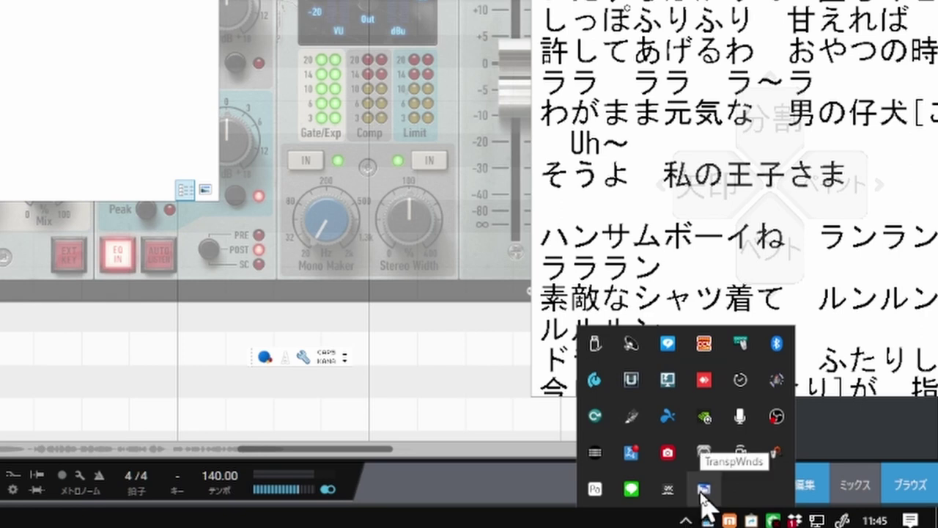
right_click(703, 498)
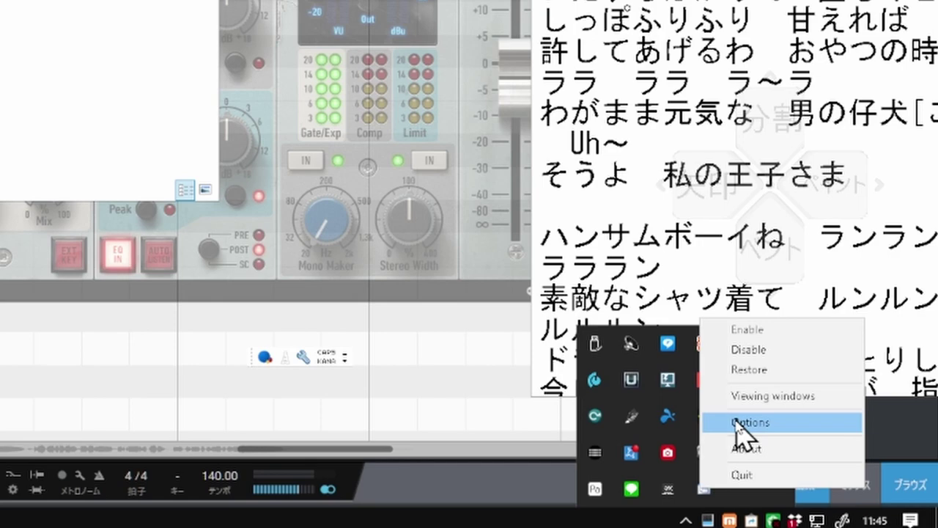
click(742, 423)
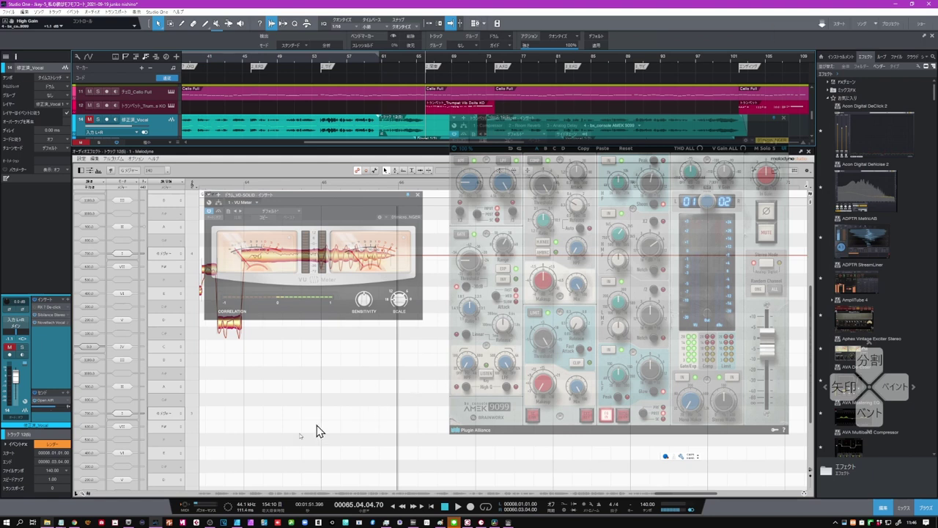
- Bring up the lyrics Notepad window, and switch back to the song by placing the playhead at about bar 95
click(62, 487)
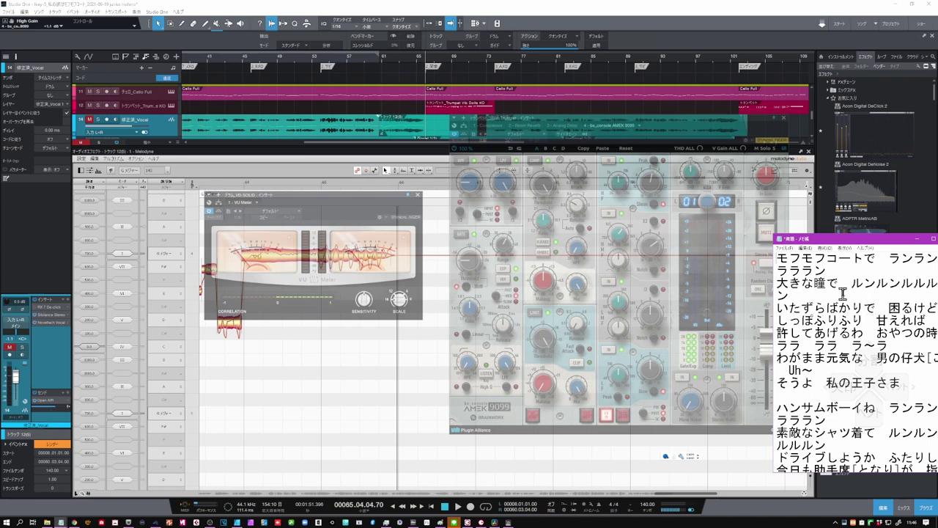
click(684, 113)
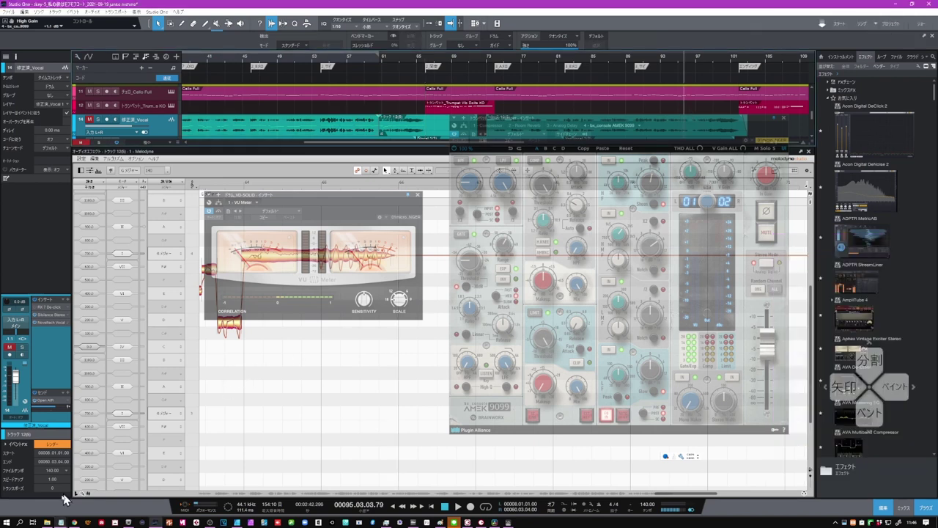
- Bring the lyrics window to the front again and keep it topmost while returning to the song behind it
mouse_move(49, 521)
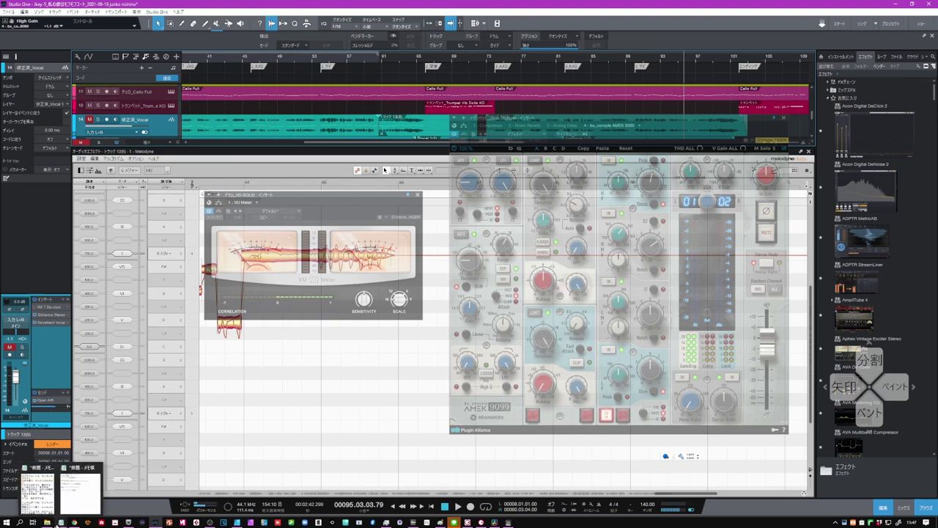
click(35, 501)
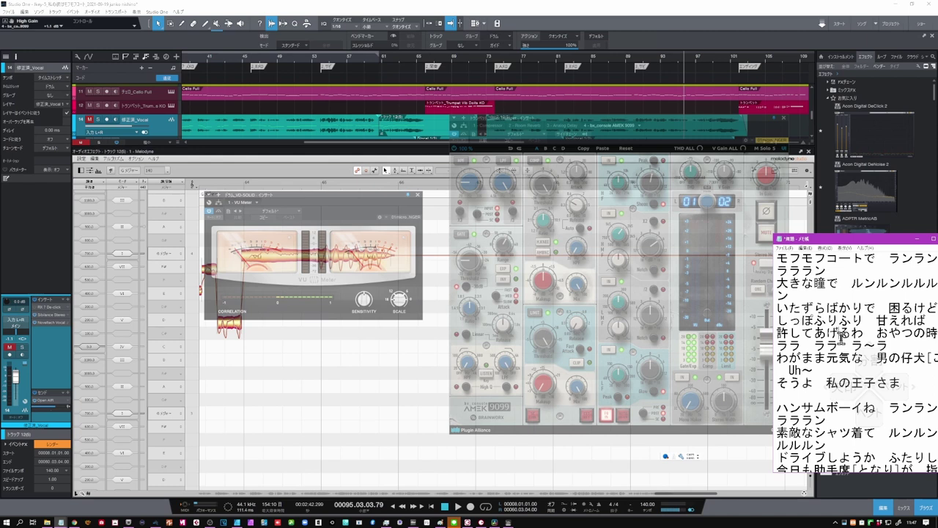
key(ctrl+space)
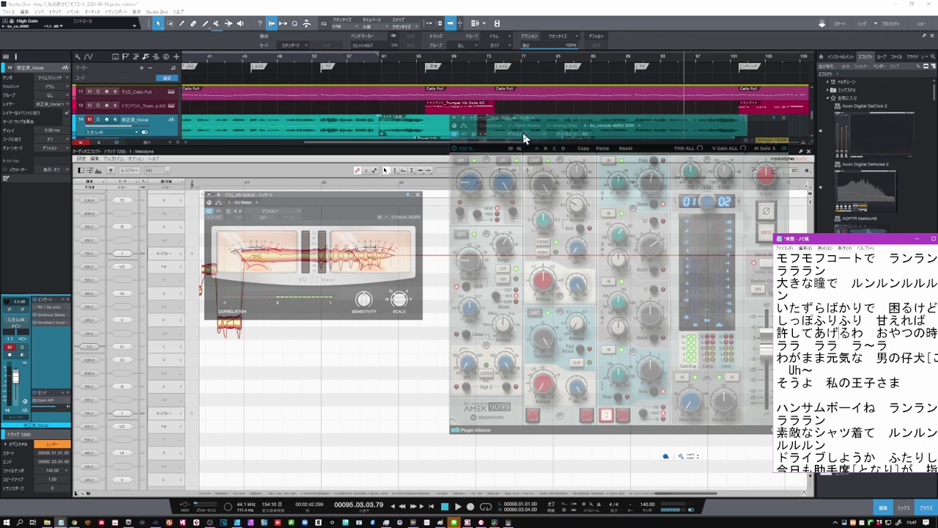
click(495, 178)
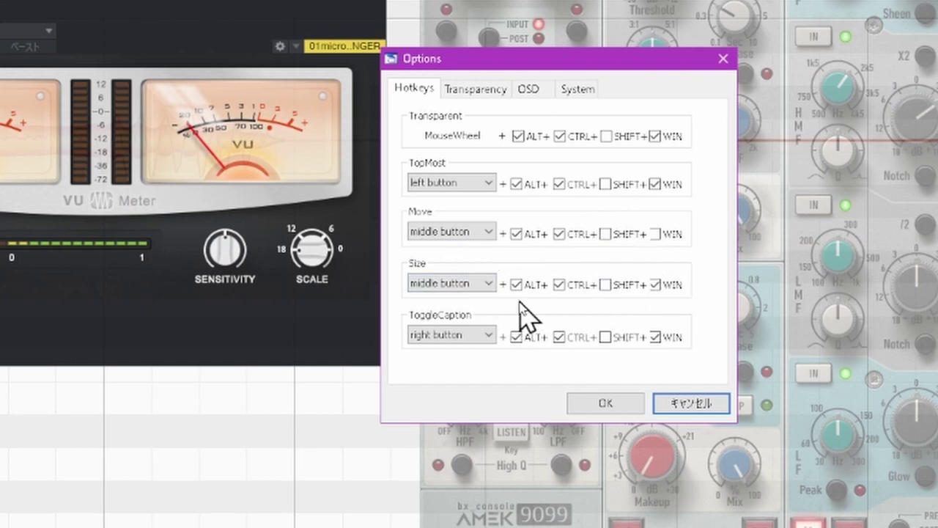
- Remove the WIN modifier from the Size hotkey, leaving middle button with ALT and CTRL, and save the options
click(655, 285)
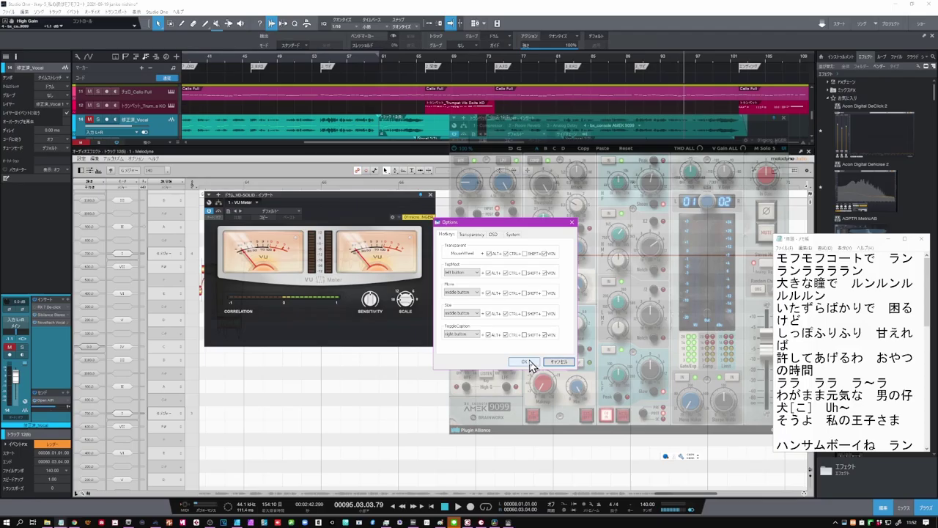
click(620, 403)
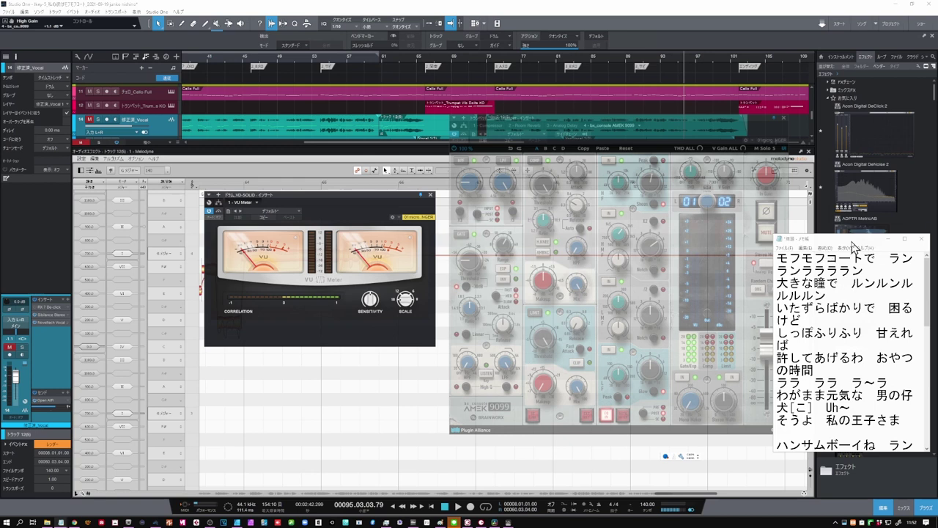
- Move the lyrics window over the AMEK 9099 plug-in and toggle its title bar with the ToggleCaption hotkey
drag(853, 245, 632, 193)
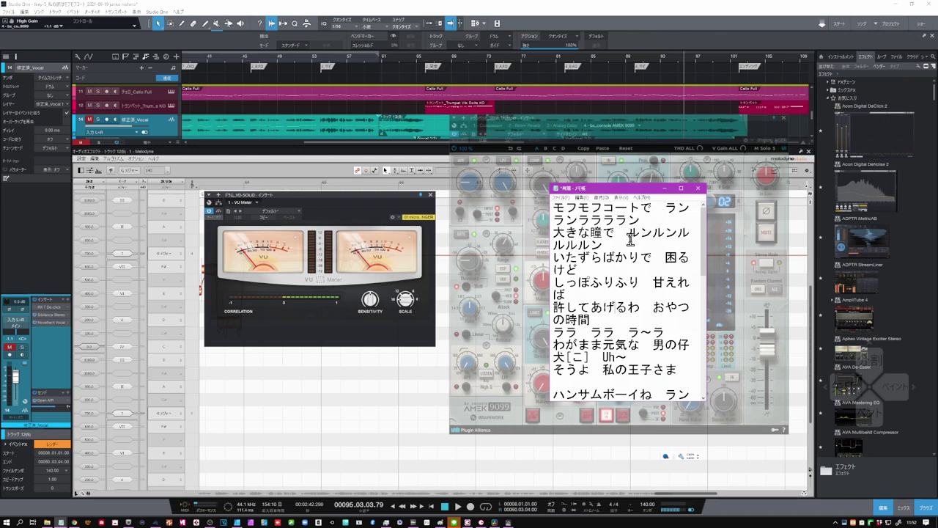
key(ctrl+alt+c)
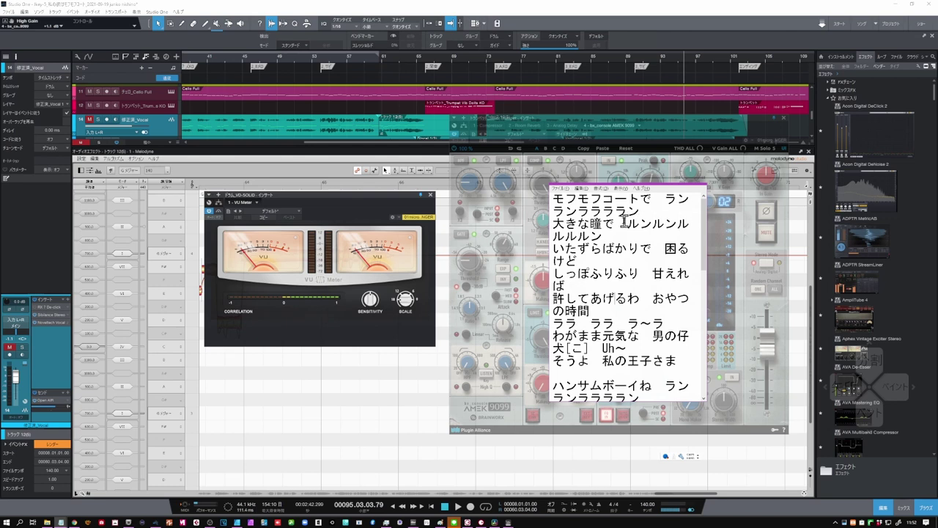
key(ctrl+alt+c)
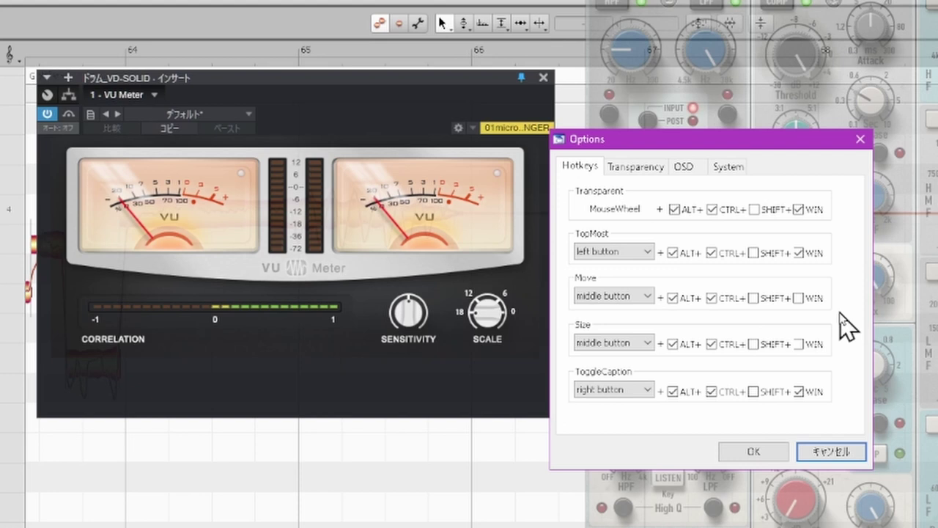
- Raise the Min transparent level in the TranspWnds Transparency options, and test the limit on the VU Meter window
click(636, 168)
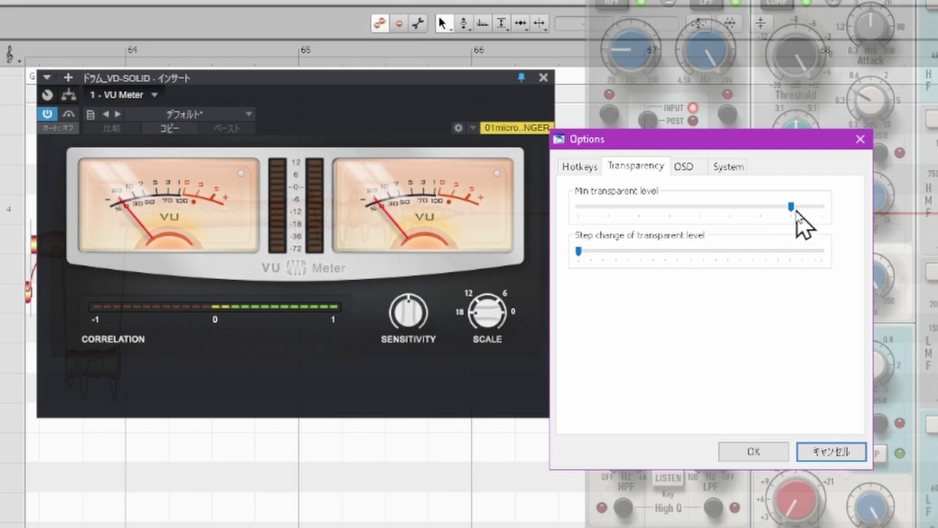
drag(796, 211, 802, 208)
click(456, 87)
scroll(329, 236, down, 1)
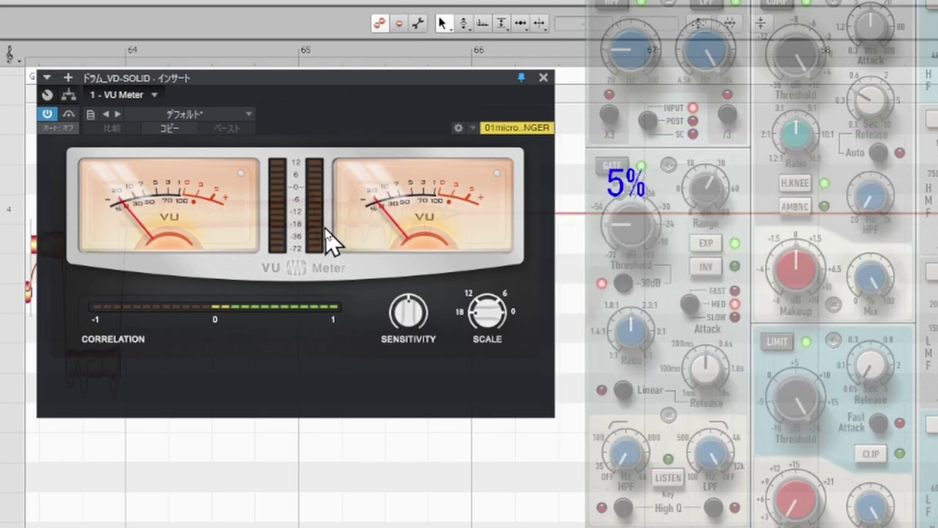
- Lower the Min transparent level to about two thirds of its range, and return the VU Meter window to 0% transparency
drag(818, 204, 746, 205)
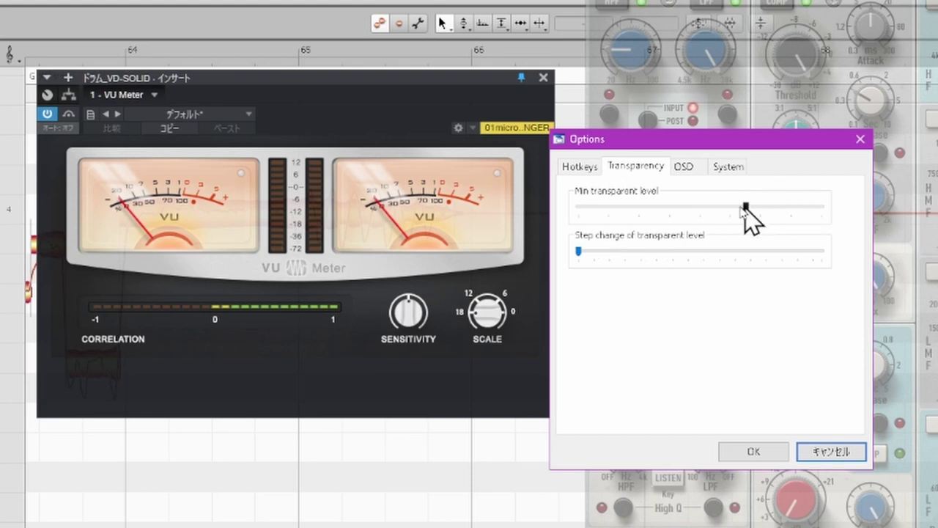
click(305, 368)
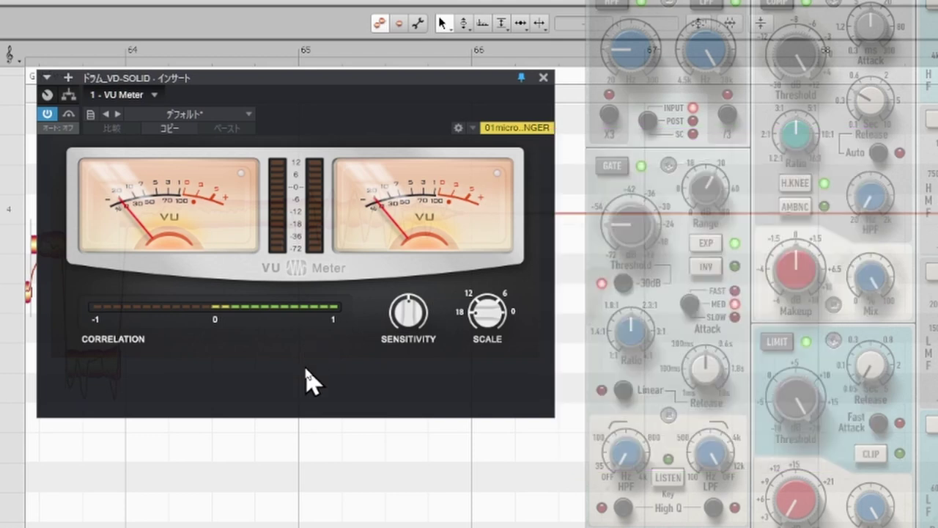
scroll(306, 369, down, 1)
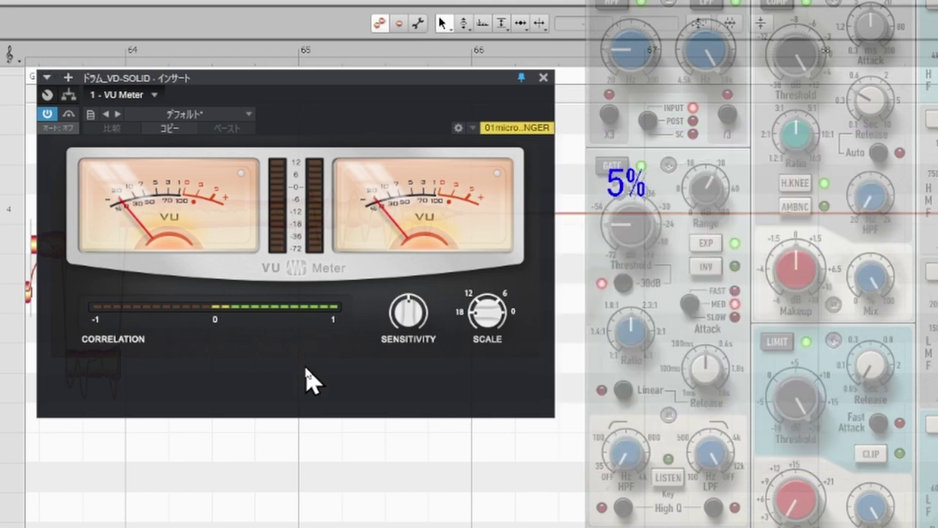
scroll(308, 283, up, 5)
scroll(309, 283, down, 1)
scroll(309, 282, up, 1)
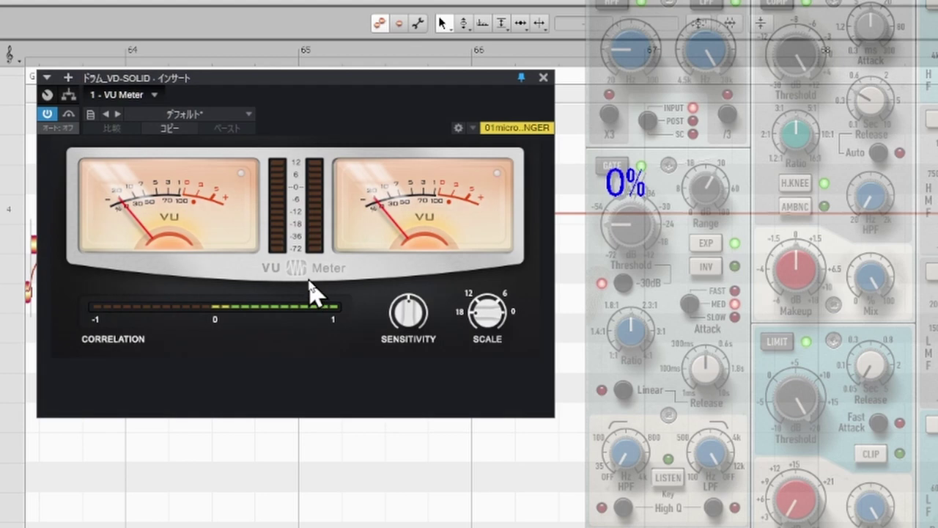
- Increase the VU Meter window's transparency to 64%, reduce it to 47%, and leave it strongly transparent over the Melodyne notes
scroll(309, 282, down, 4)
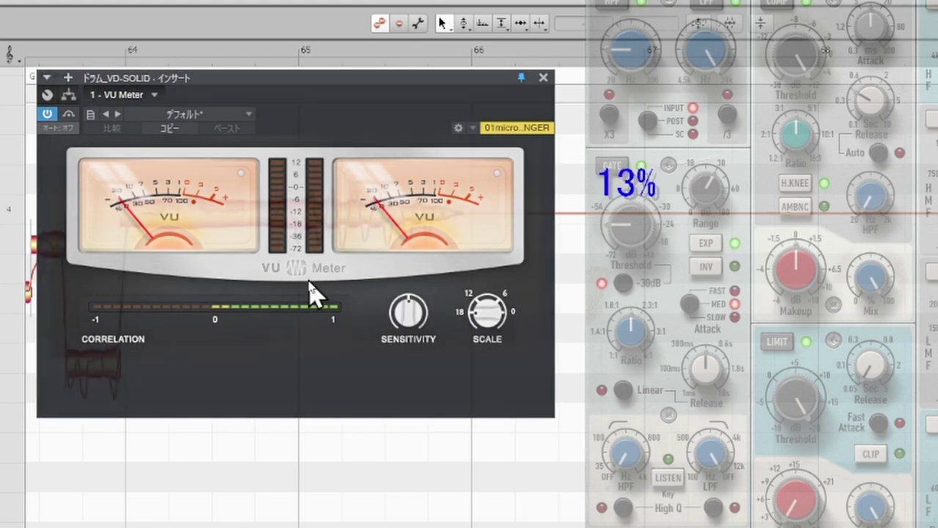
scroll(309, 282, down, 5)
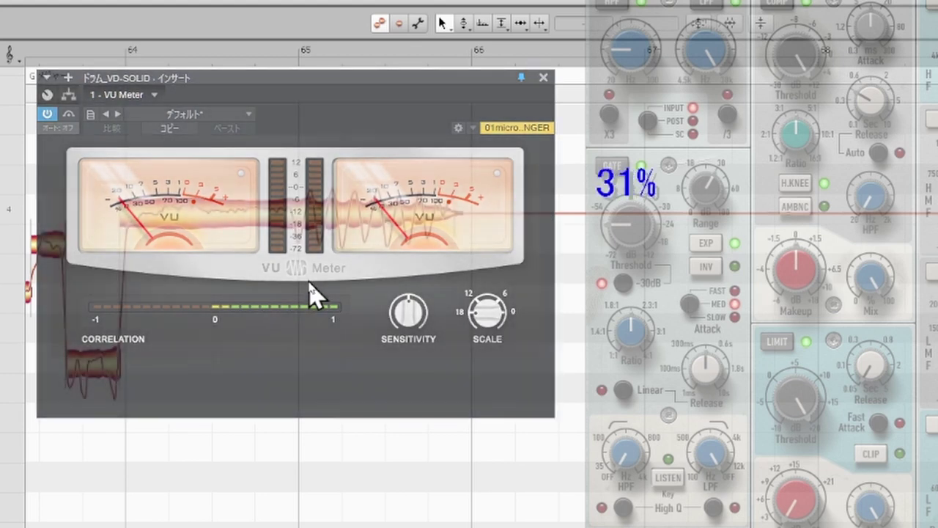
scroll(309, 285, down, 5)
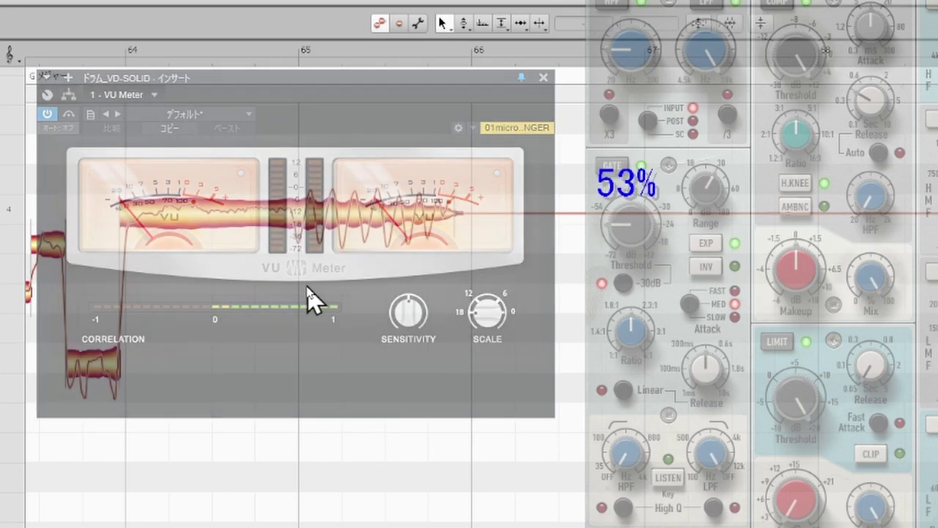
scroll(309, 297, down, 2)
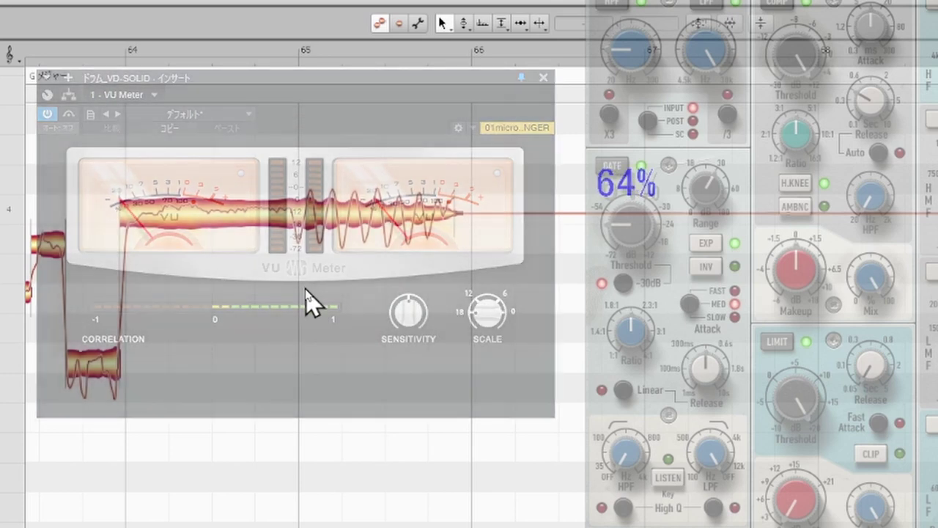
scroll(305, 289, up, 5)
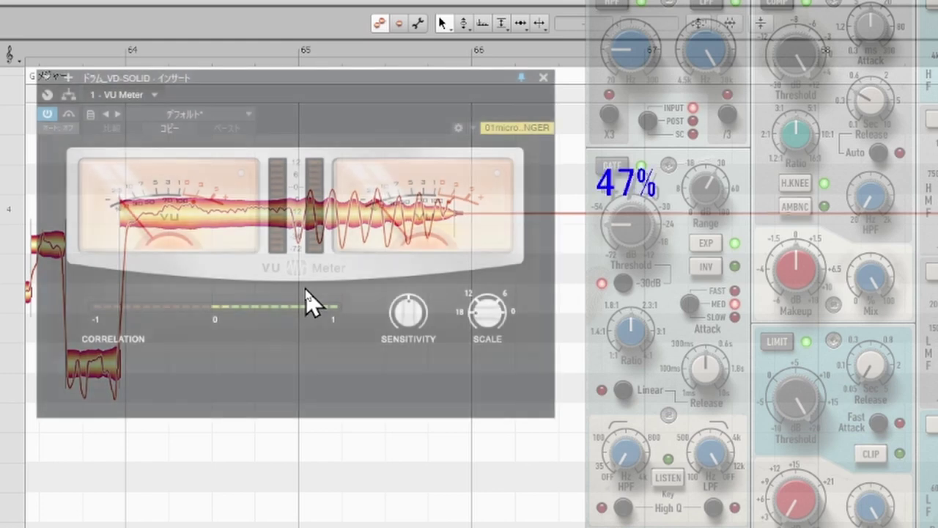
scroll(304, 291, down, 2)
scroll(309, 297, down, 3)
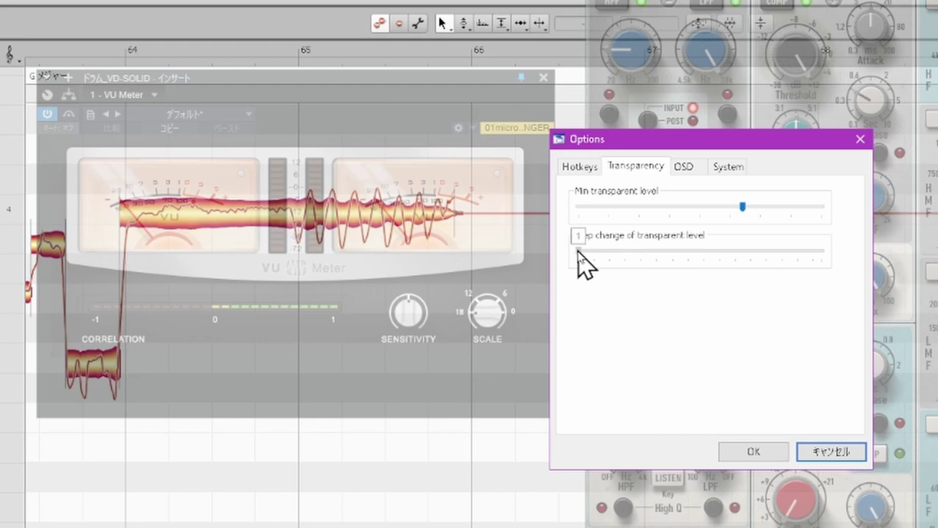
- Increase the Step change of transparent level, save the options, and test it by varying the VU Meter window's transparency from 1% to 60%
drag(578, 251, 604, 261)
click(755, 452)
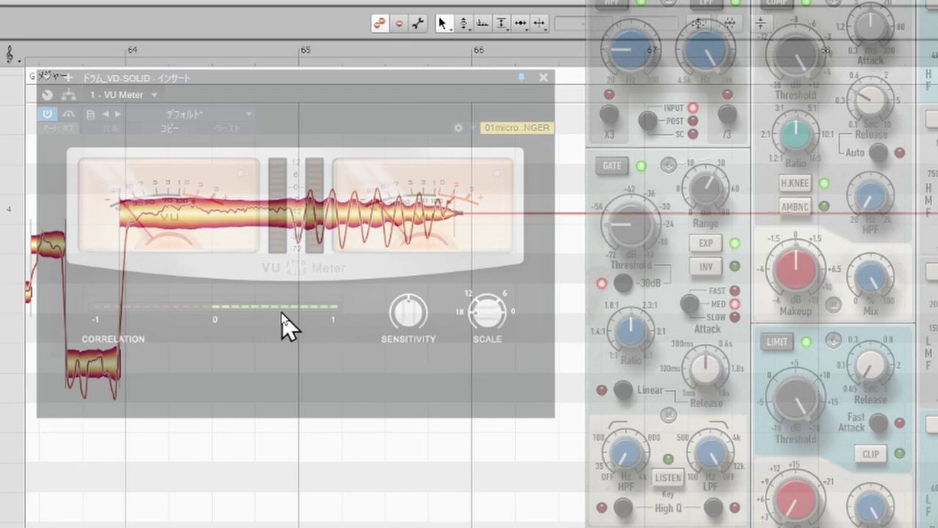
scroll(279, 306, up, 2)
scroll(278, 306, up, 3)
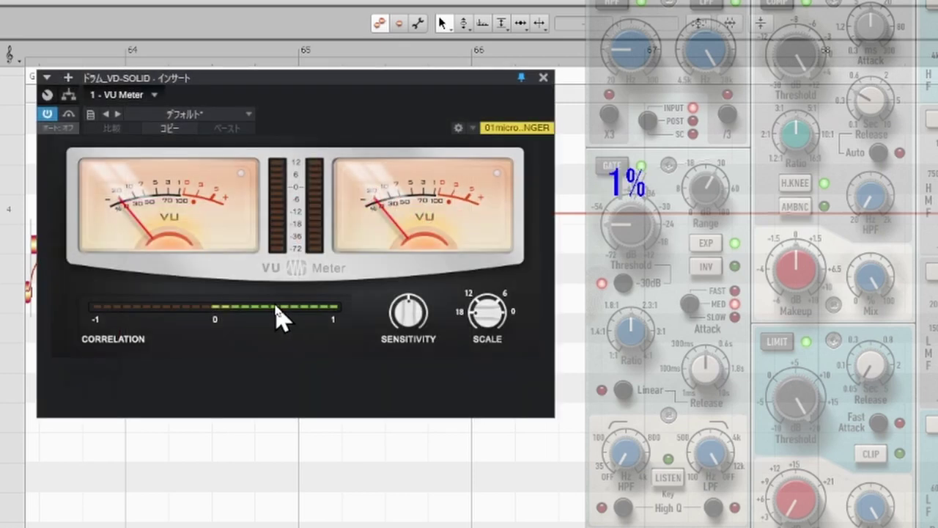
scroll(274, 310, down, 6)
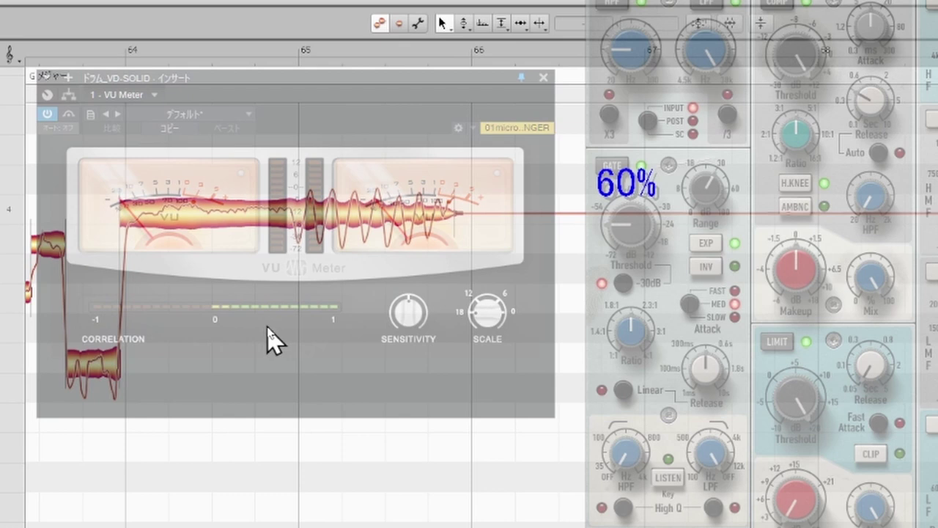
- Test the transparency step change on the VU Meter window by varying it between 9% and 35%, then make the window fully opaque
scroll(271, 336, up, 2)
scroll(271, 336, up, 1)
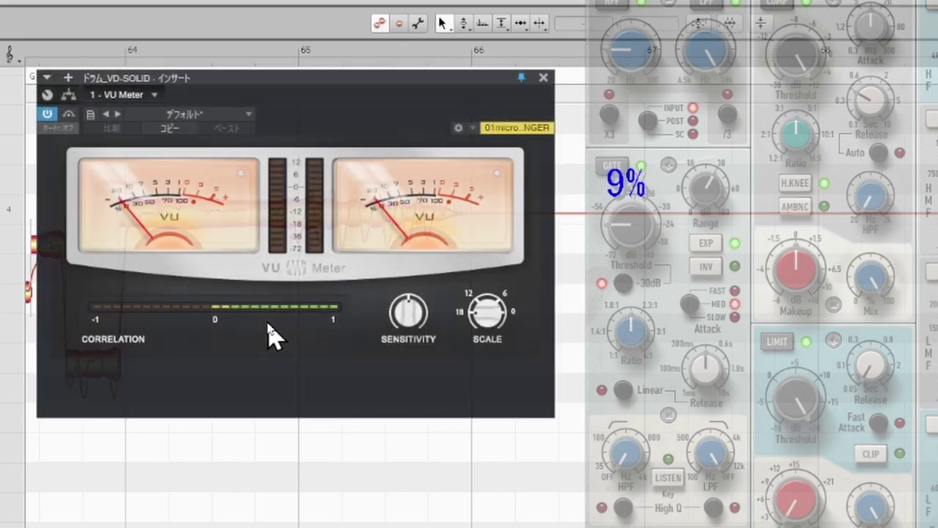
scroll(272, 336, up, 1)
scroll(272, 336, down, 2)
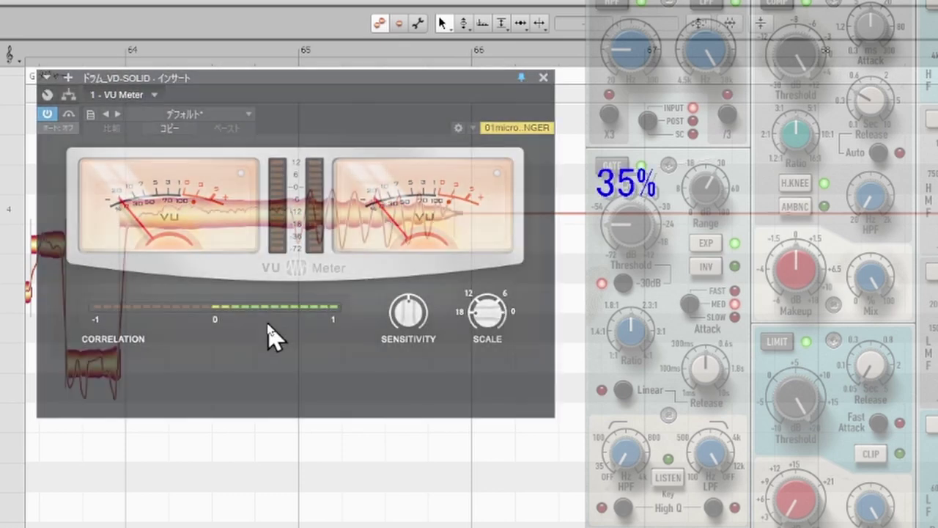
scroll(272, 337, up, 1)
scroll(271, 336, up, 1)
scroll(270, 336, down, 3)
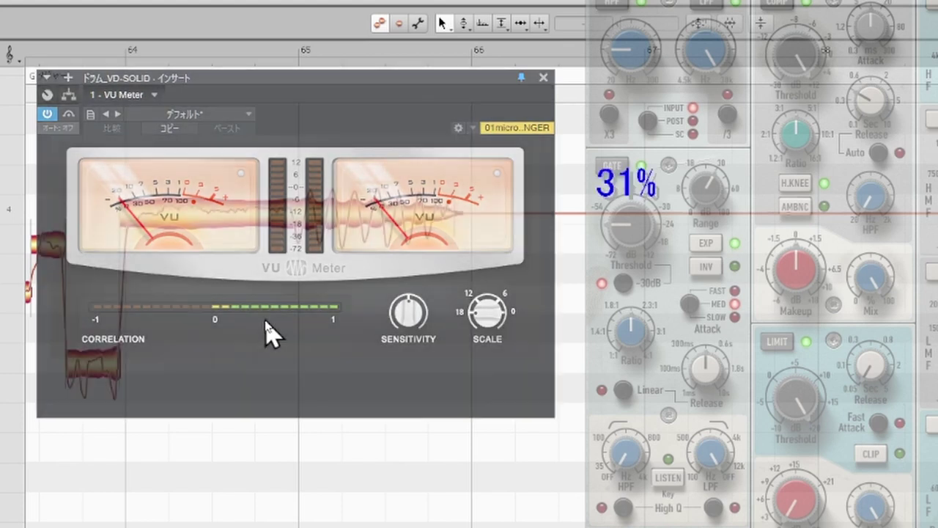
scroll(270, 335, up, 3)
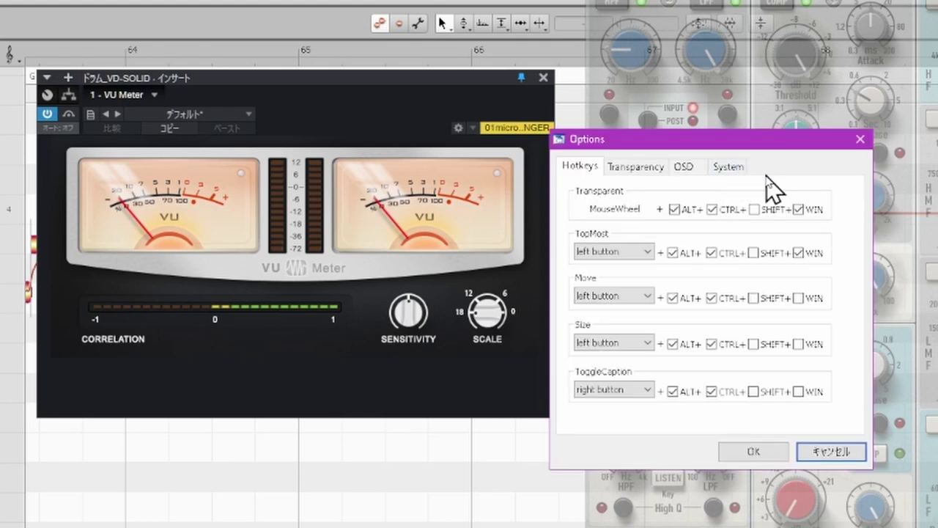
- Show the System options, confirm the dialog, and set the VU Meter window's transparency to 41%
click(741, 170)
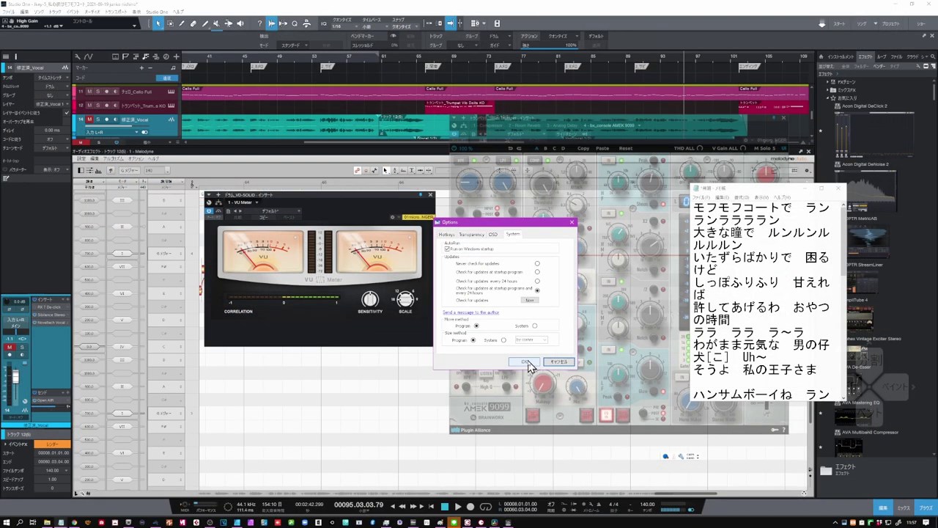
click(754, 451)
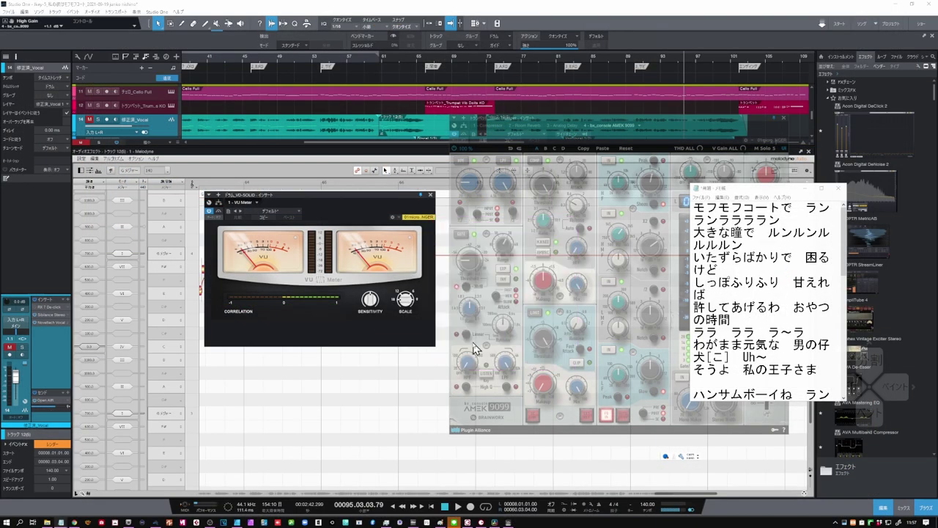
scroll(350, 273, down, 10)
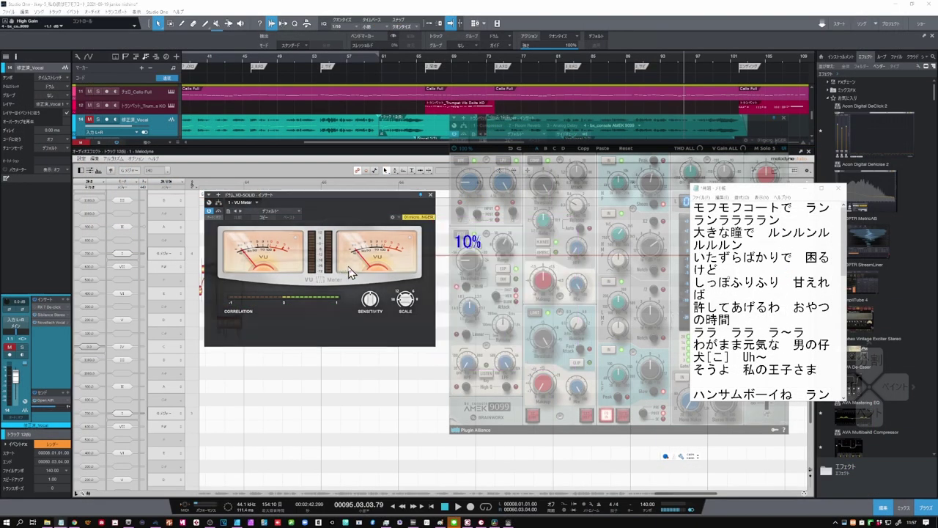
scroll(327, 274, up, 2)
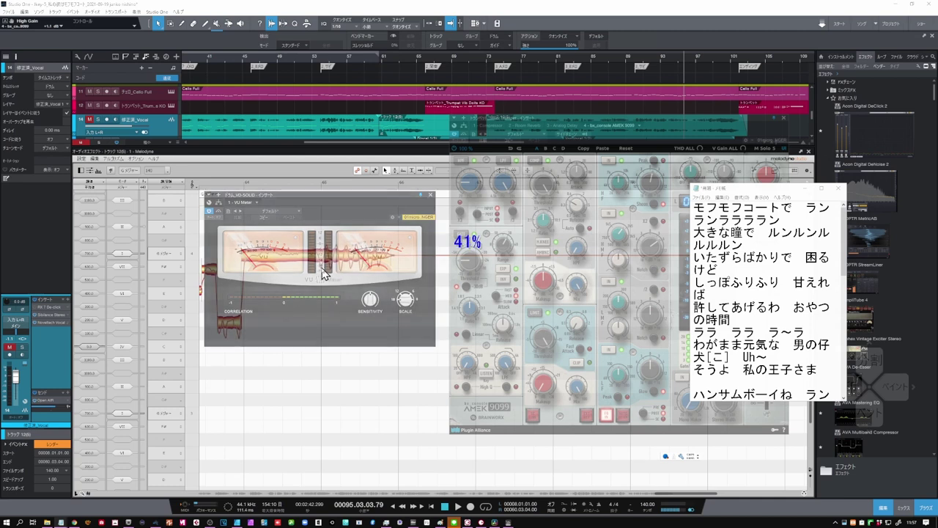
- Place the lyrics Notepad window, made semi-transparent, over the AMEK 9099 plug-in and switch focus to the Melodyne editor
scroll(760, 250, down, 8)
drag(762, 194, 586, 154)
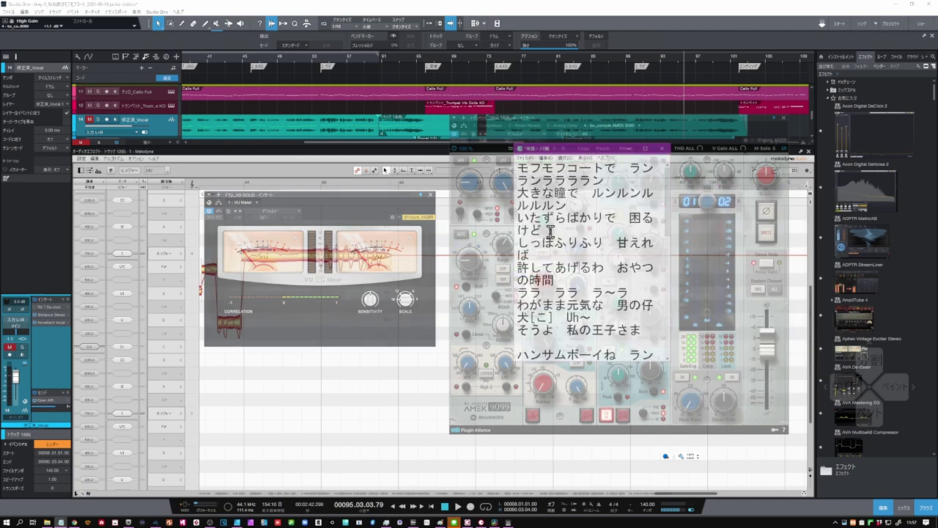
click(415, 377)
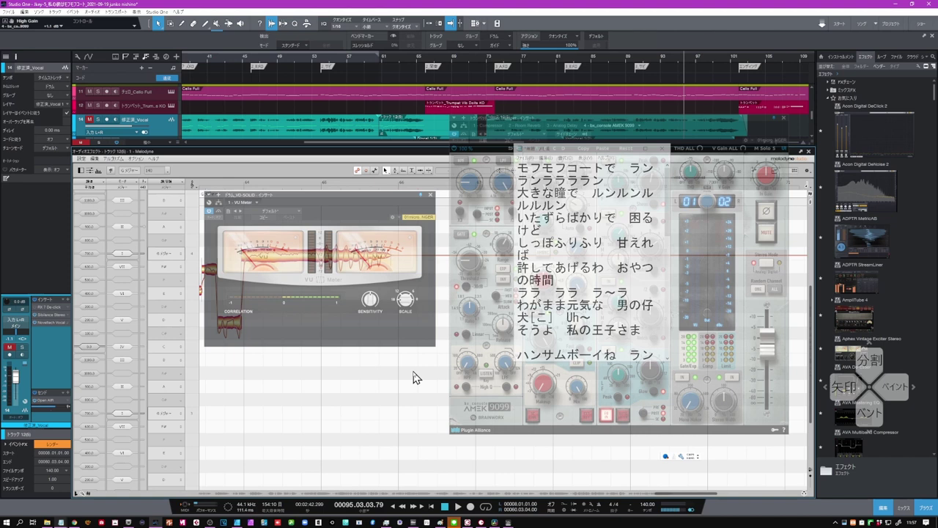
- Turn off topmost for the lyrics Notepad window and send it behind Studio One by focusing the Melodyne editor
click(579, 199)
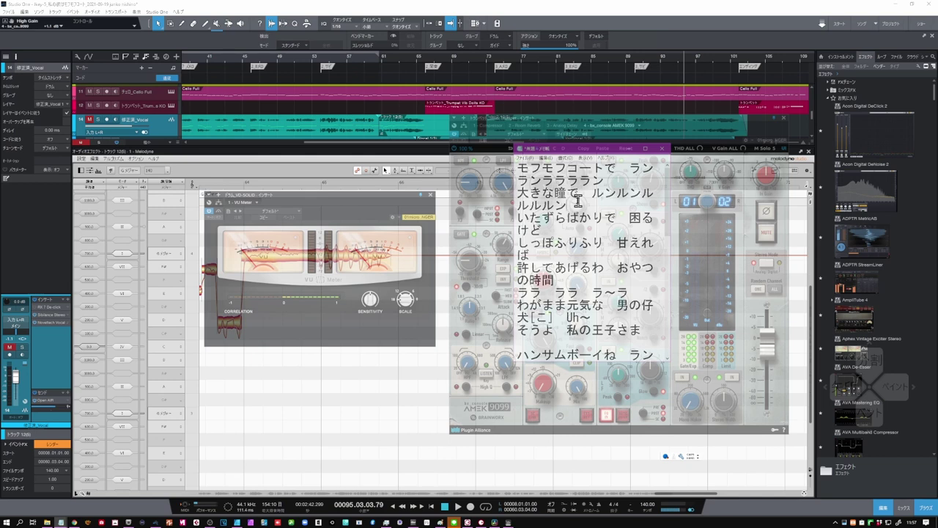
key(ctrl+space)
click(423, 375)
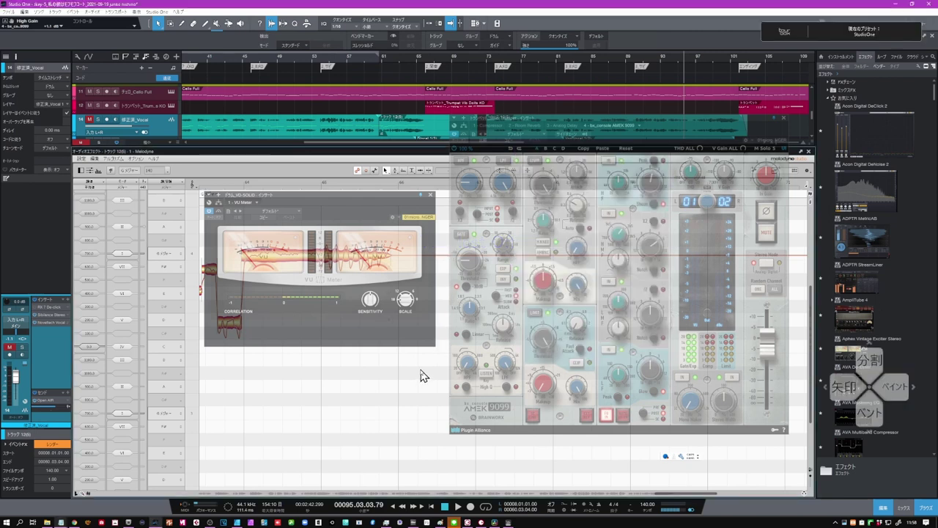